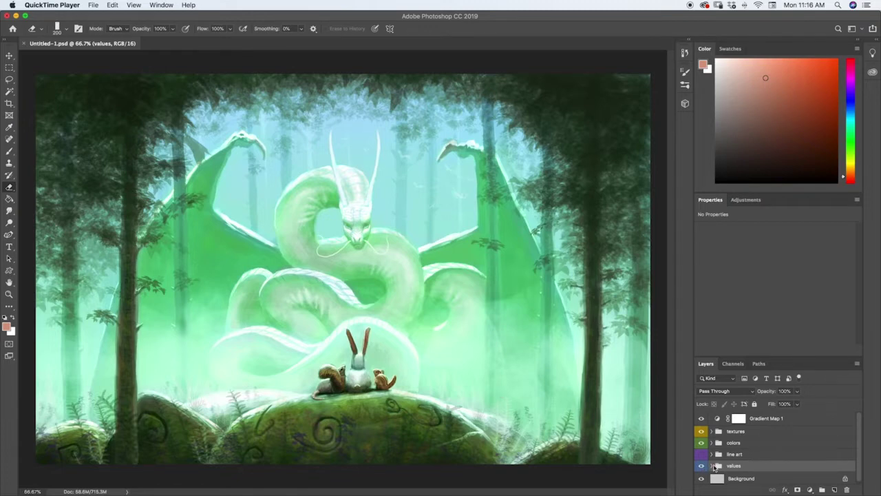
Select the refined values layer inside the values group and toggle its visibility off and on.
{"action": "left_click", "coordinate": [712, 466]}
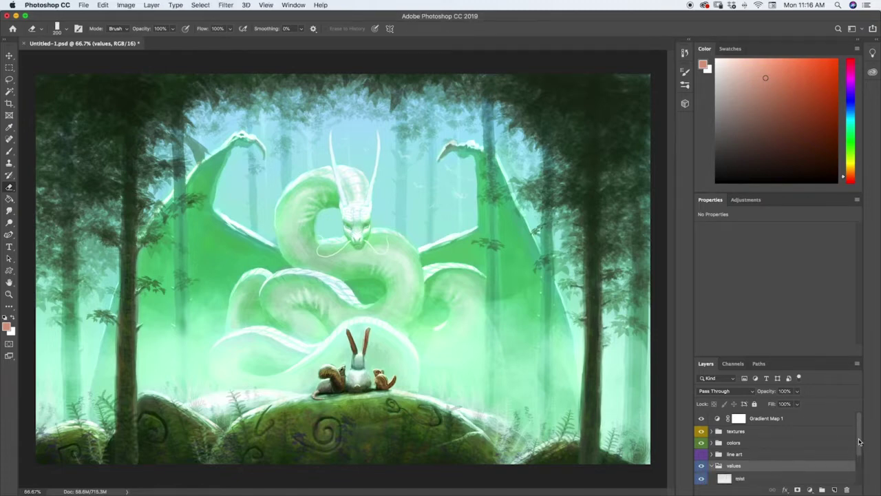
{"action": "left_click_drag", "start_coordinate": [861, 442], "coordinate": [860, 472]}
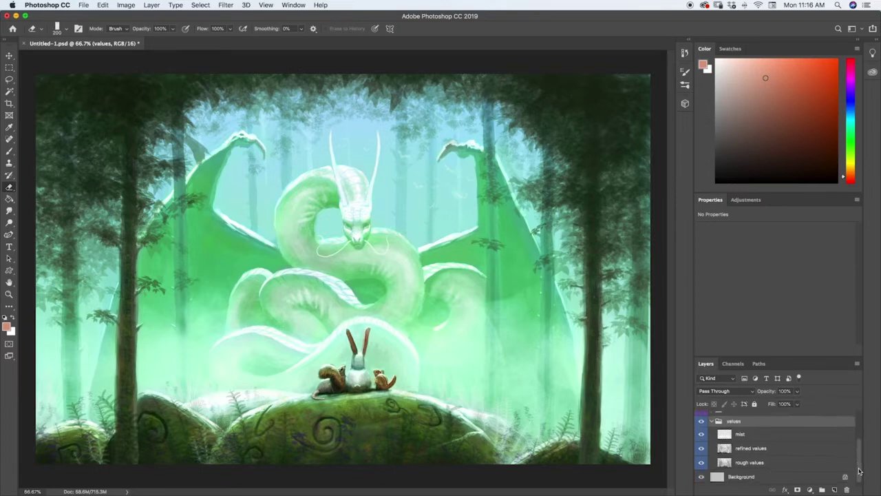
{"action": "left_click", "coordinate": [761, 450]}
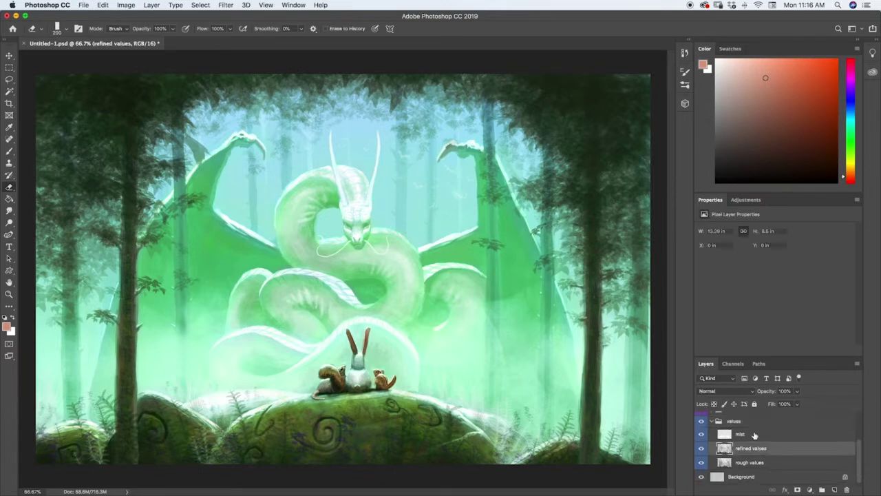
{"action": "left_click", "coordinate": [701, 449]}
{"action": "left_click", "coordinate": [700, 448]}
Apply a Curves adjustment to the refined values layer, lowering the white end point's output to about 246.
{"action": "left_click", "coordinate": [126, 5]}
{"action": "mouse_move", "coordinate": [136, 31]}
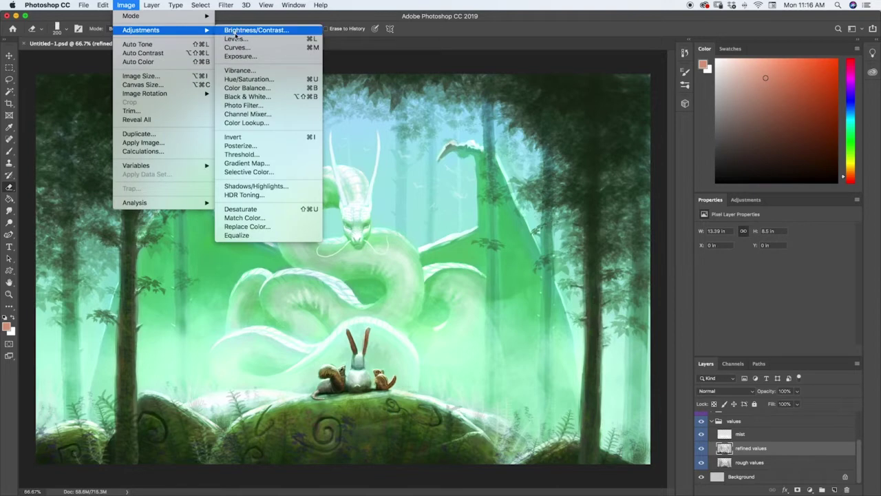
{"action": "left_click", "coordinate": [236, 48]}
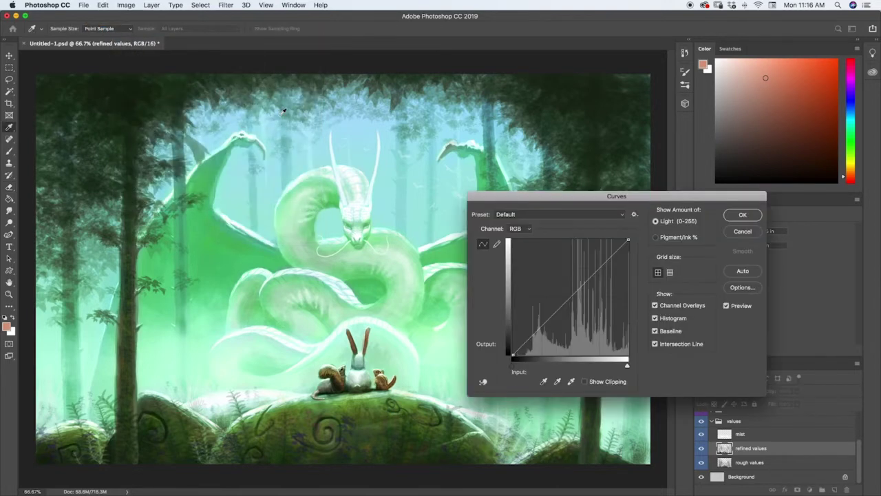
{"action": "left_click_drag", "start_coordinate": [628, 239], "coordinate": [631, 245]}
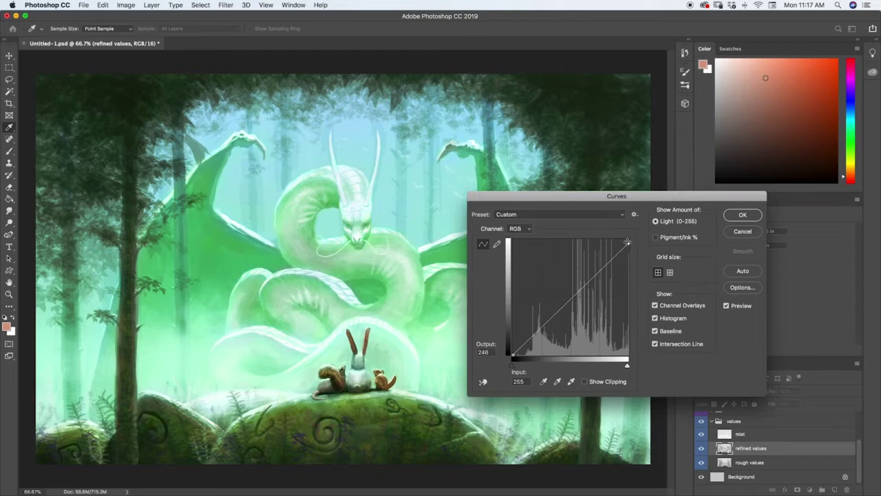
{"action": "left_click_drag", "start_coordinate": [628, 243], "coordinate": [628, 242]}
{"action": "left_click", "coordinate": [746, 216]}
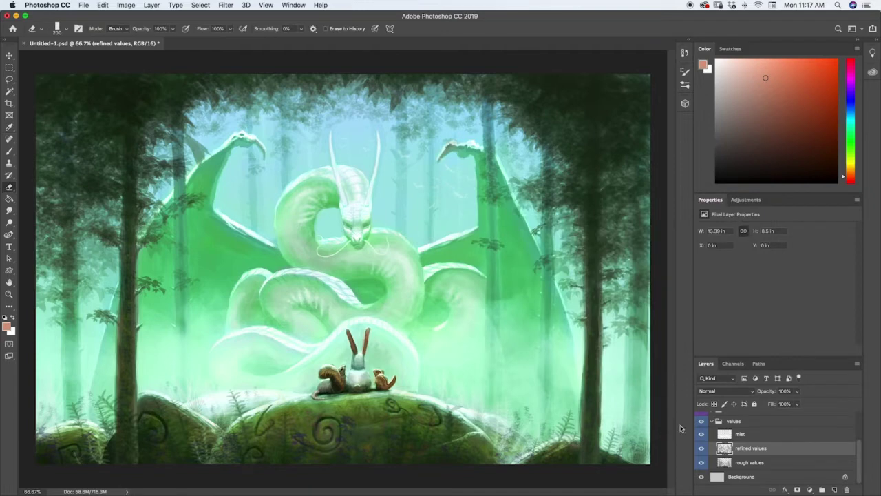
Collapse the values group and add a new empty layer above the textures group.
{"action": "scroll", "coordinate": [832, 448], "scroll_direction": "up", "scroll_amount": 3}
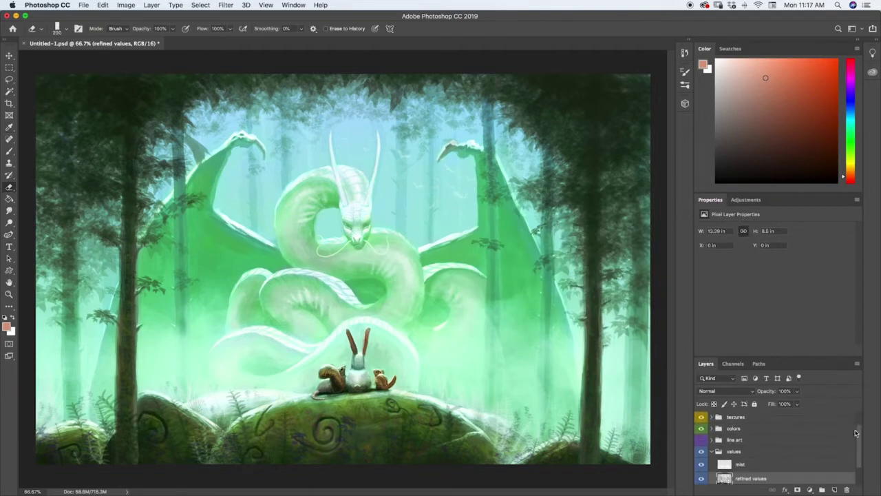
{"action": "left_click", "coordinate": [711, 437]}
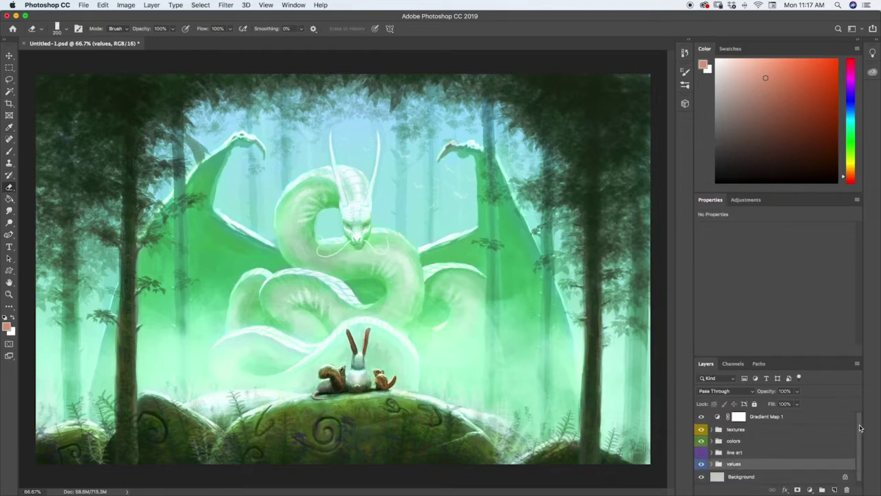
{"action": "left_click", "coordinate": [733, 431]}
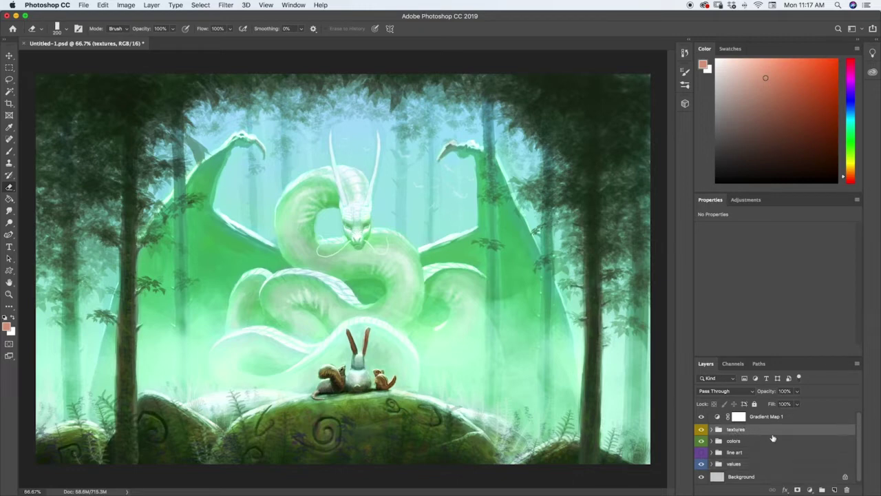
{"action": "left_click", "coordinate": [834, 490]}
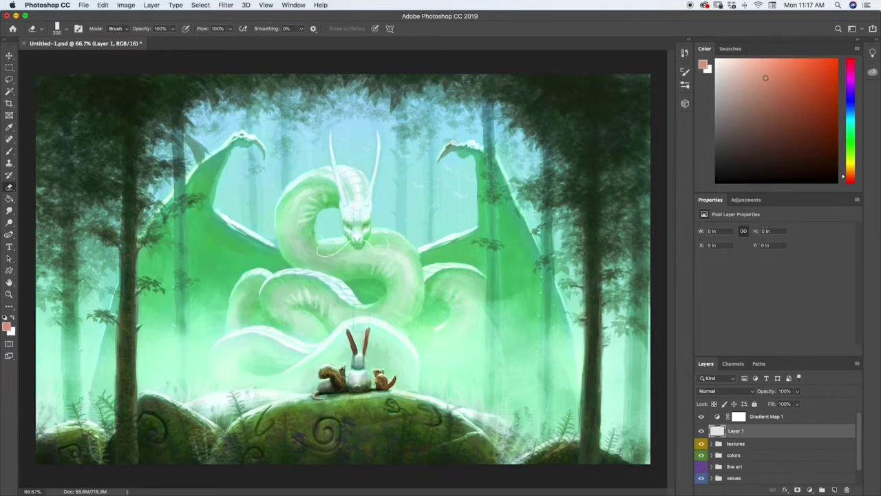
Set the foreground color to white.
{"action": "left_click", "coordinate": [685, 85]}
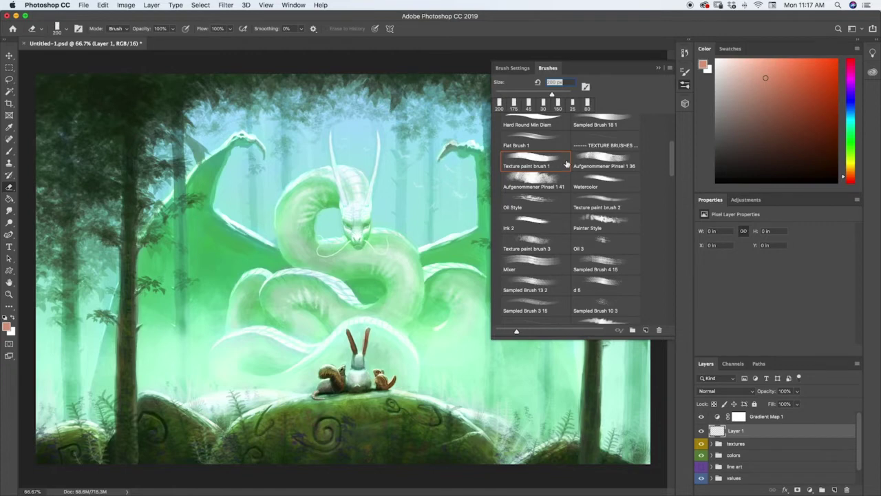
{"action": "left_click", "coordinate": [727, 72]}
{"action": "left_click_drag", "start_coordinate": [728, 72], "coordinate": [717, 60]}
{"action": "left_click", "coordinate": [658, 67]}
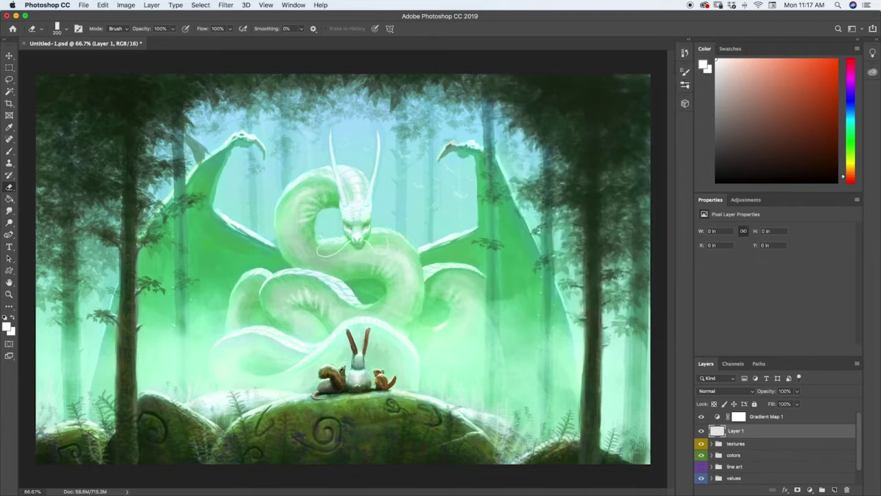
{"action": "key", "text": "bracketleft"}
{"action": "key", "text": "bracketleft"}
{"action": "key", "text": "bracketleft"}
{"action": "key", "text": "bracketleft"}
{"action": "key", "text": "bracketleft"}
{"action": "key", "text": "bracketleft"}
{"action": "key", "text": "bracketleft"}
{"action": "key", "text": "bracketleft"}
{"action": "key", "text": "bracketleft"}
{"action": "key", "text": "bracketleft"}
{"action": "key", "text": "bracketleft"}
{"action": "key", "text": "bracketleft"}
{"action": "key", "text": "bracketleft"}
Paint white highlights on the dragon's face and the back of its neck with a much smaller Brush.
{"action": "key", "text": "super+equal"}
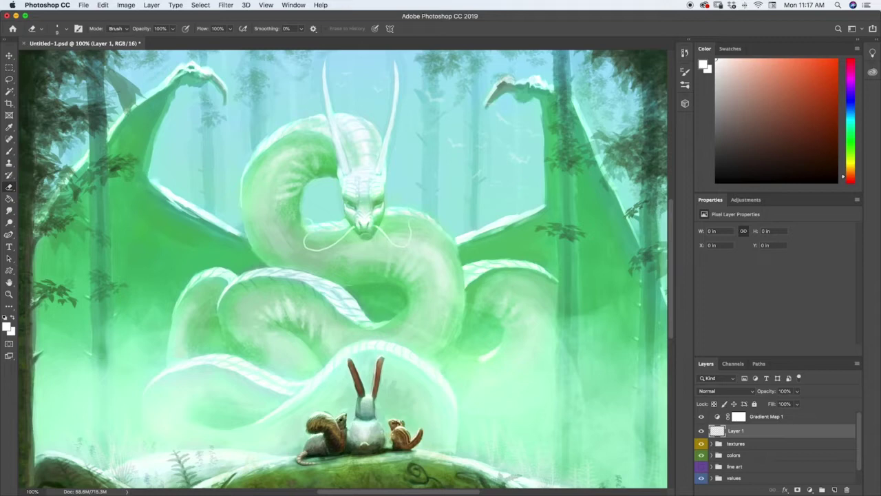
{"action": "key", "text": "b"}
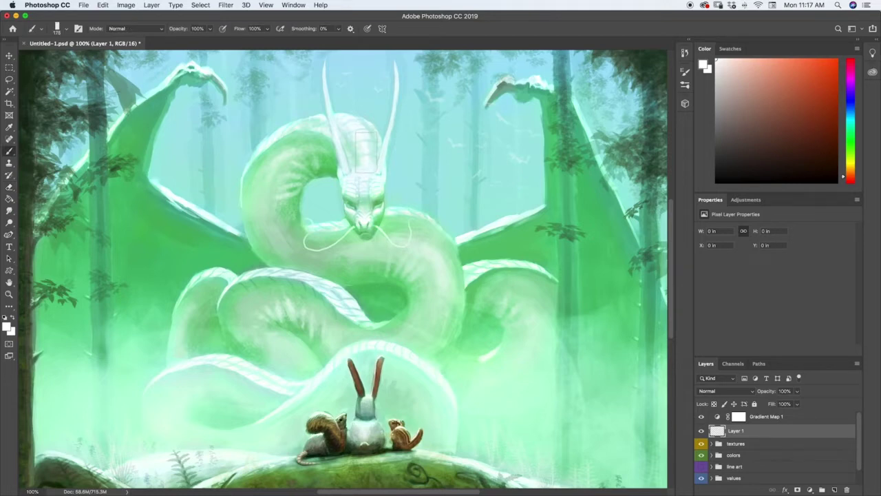
{"action": "key", "text": "bracketleft"}
{"action": "key", "text": "bracketleft"}
{"action": "key", "text": "bracketleft"}
{"action": "key", "text": "bracketleft"}
{"action": "key", "text": "bracketleft"}
{"action": "key", "text": "bracketleft"}
{"action": "key", "text": "bracketleft"}
{"action": "key", "text": "bracketleft"}
{"action": "key", "text": "bracketleft"}
{"action": "key", "text": "bracketleft"}
{"action": "key", "text": "bracketleft"}
{"action": "key", "text": "bracketleft"}
{"action": "key", "text": "bracketleft"}
{"action": "key", "text": "bracketleft"}
{"action": "key", "text": "bracketleft"}
{"action": "key", "text": "bracketleft"}
{"action": "key", "text": "bracketleft"}
{"action": "key", "text": "bracketleft"}
{"action": "key", "text": "bracketleft"}
{"action": "key", "text": "bracketleft"}
{"action": "mouse_move", "coordinate": [374, 200]}
{"action": "left_mouse_down"}
{"action": "mouse_move", "coordinate": [383, 197]}
{"action": "mouse_move", "coordinate": [381, 209]}
{"action": "left_mouse_up"}
{"action": "mouse_move", "coordinate": [380, 164]}
{"action": "left_mouse_down"}
{"action": "mouse_move", "coordinate": [380, 135]}
{"action": "mouse_move", "coordinate": [368, 163]}
{"action": "mouse_move", "coordinate": [375, 142]}
{"action": "mouse_move", "coordinate": [358, 162]}
{"action": "mouse_move", "coordinate": [382, 167]}
{"action": "mouse_move", "coordinate": [376, 142]}
{"action": "left_mouse_up"}
Paint fine white highlights across the dragon's brow and horns with a brush of about 6 px.
{"action": "key", "text": "]"}
{"action": "key", "text": "]"}
{"action": "key", "text": "]"}
{"action": "key", "text": "]"}
{"action": "key", "text": "["}
{"action": "key", "text": "["}
{"action": "key", "text": "["}
{"action": "key", "text": "["}
{"action": "key", "text": "["}
{"action": "key", "text": "["}
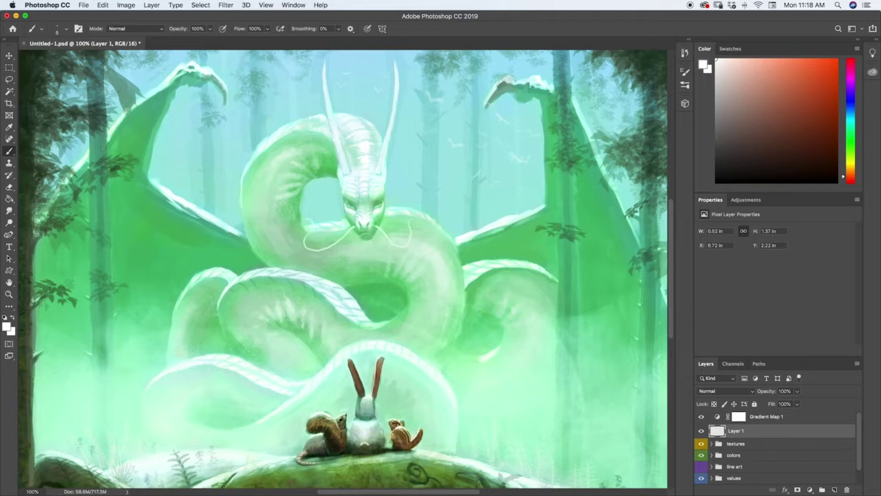
{"action": "left_click_drag", "start_coordinate": [342, 176], "coordinate": [359, 177]}
{"action": "key", "text": "bracketleft"}
{"action": "key", "text": "bracketleft"}
{"action": "right_click", "coordinate": [356, 118]}
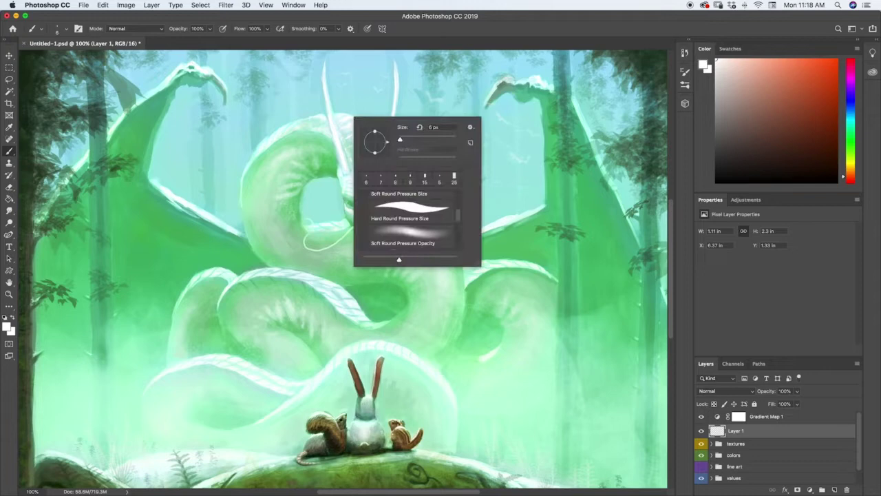
{"action": "left_click", "coordinate": [360, 121]}
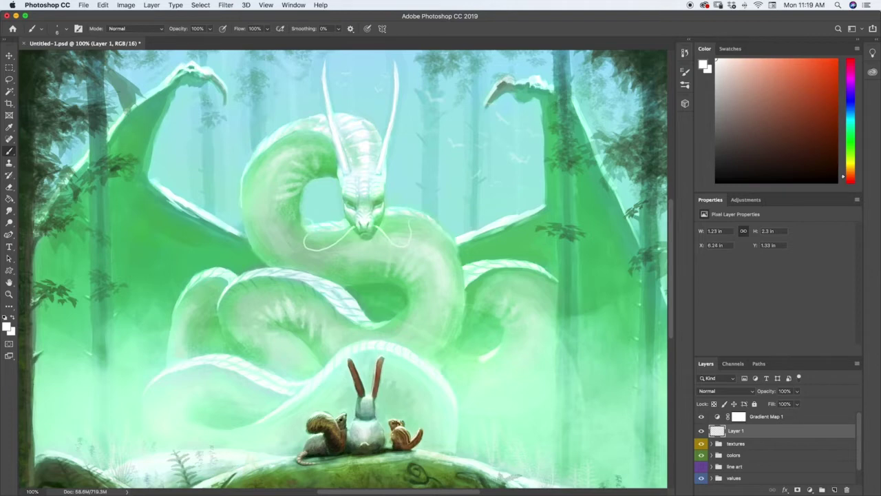
Paint white rim highlights along the arch of the neck and the left wing's lower edge with a 10 px brush.
{"action": "key", "text": "]"}
{"action": "key", "text": "]"}
{"action": "key", "text": "]"}
{"action": "key", "text": "]"}
{"action": "key", "text": "]"}
{"action": "left_click_drag", "start_coordinate": [317, 118], "coordinate": [307, 124]}
{"action": "mouse_move", "coordinate": [289, 122]}
{"action": "left_mouse_down"}
{"action": "mouse_move", "coordinate": [294, 132]}
{"action": "mouse_move", "coordinate": [282, 139]}
{"action": "left_mouse_up"}
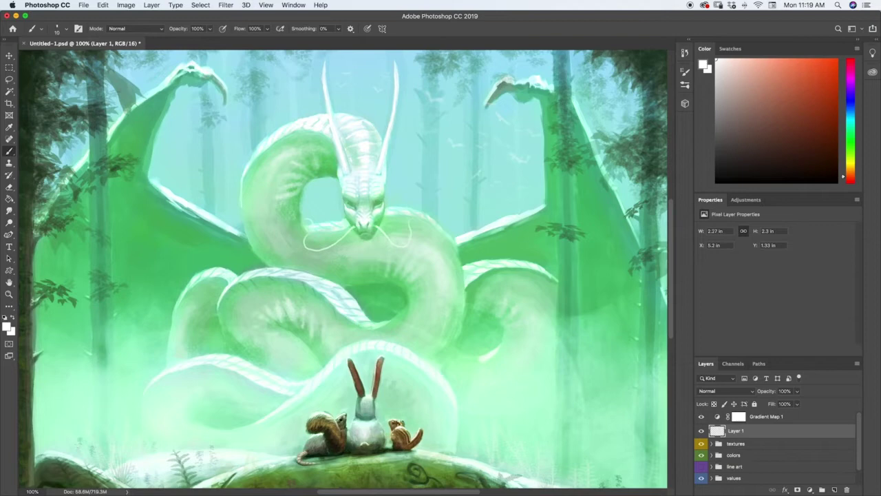
{"action": "left_click_drag", "start_coordinate": [244, 165], "coordinate": [251, 172]}
{"action": "left_click_drag", "start_coordinate": [165, 188], "coordinate": [178, 197]}
{"action": "left_click_drag", "start_coordinate": [243, 170], "coordinate": [240, 187]}
Paint white highlights on the right wing's claw and along the upper edges of the body coils, enlarging the brush.
{"action": "left_click_drag", "start_coordinate": [500, 78], "coordinate": [496, 85]}
{"action": "left_click_drag", "start_coordinate": [397, 210], "coordinate": [437, 225]}
{"action": "left_click_drag", "start_coordinate": [296, 271], "coordinate": [353, 299]}
{"action": "key", "text": "bracketright"}
{"action": "key", "text": "bracketright"}
{"action": "left_click_drag", "start_coordinate": [290, 274], "coordinate": [313, 278]}
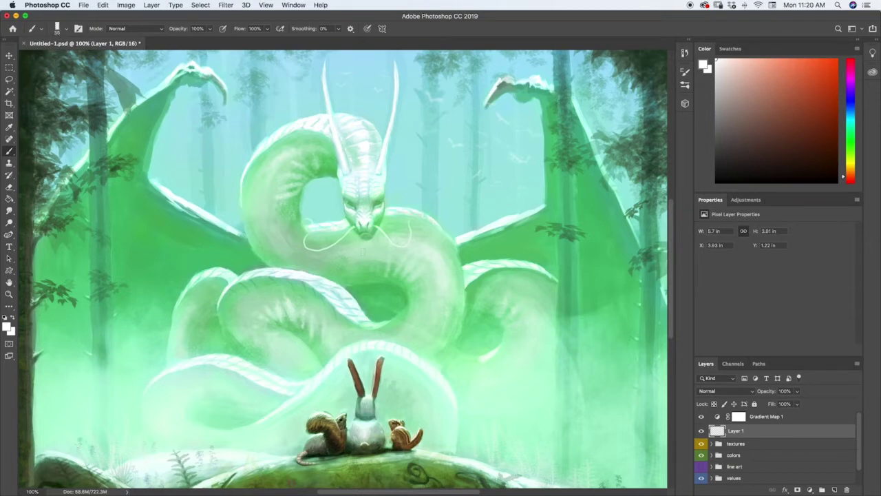
{"action": "right_click", "coordinate": [203, 268]}
{"action": "left_click_drag", "start_coordinate": [184, 289], "coordinate": [212, 269]}
{"action": "left_click_drag", "start_coordinate": [339, 354], "coordinate": [386, 344]}
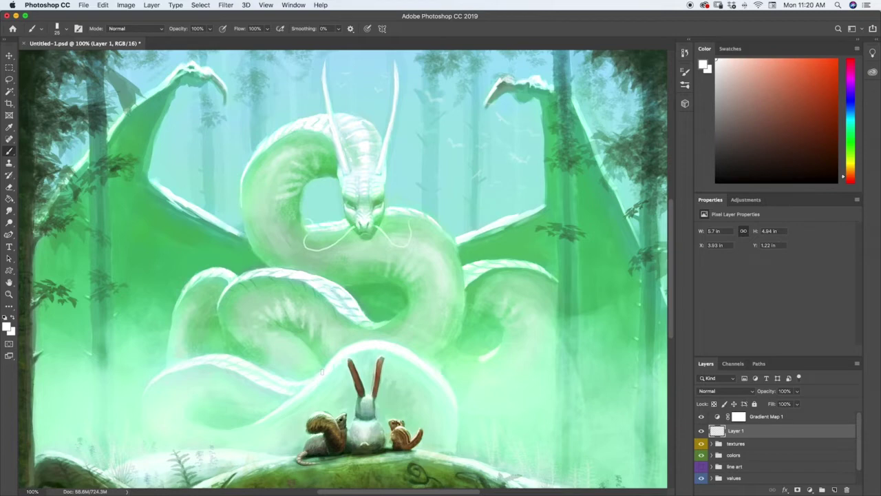
Set the foreground color to a soft greyish teal and reduce the brush to 6 px.
{"action": "left_click", "coordinate": [851, 122]}
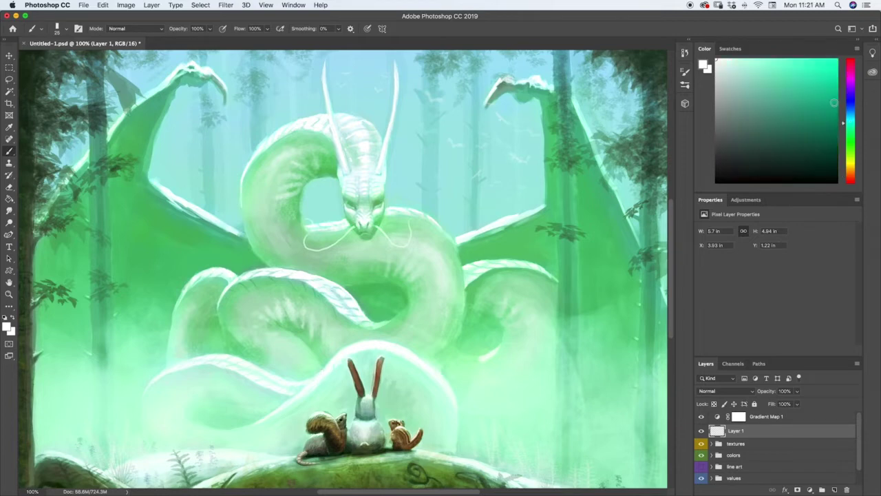
{"action": "left_click_drag", "start_coordinate": [716, 71], "coordinate": [725, 77]}
{"action": "key", "text": "bracketleft"}
{"action": "key", "text": "bracketleft"}
{"action": "key", "text": "bracketleft"}
{"action": "key", "text": "bracketleft"}
{"action": "key", "text": "bracketleft"}
{"action": "key", "text": "bracketleft"}
{"action": "left_click", "coordinate": [737, 80]}
{"action": "left_click", "coordinate": [751, 81]}
Try painting lighter teal strokes under the dragon's mouth with Layer 1 below the textures group, and revert both.
{"action": "key", "text": "super+bracketleft"}
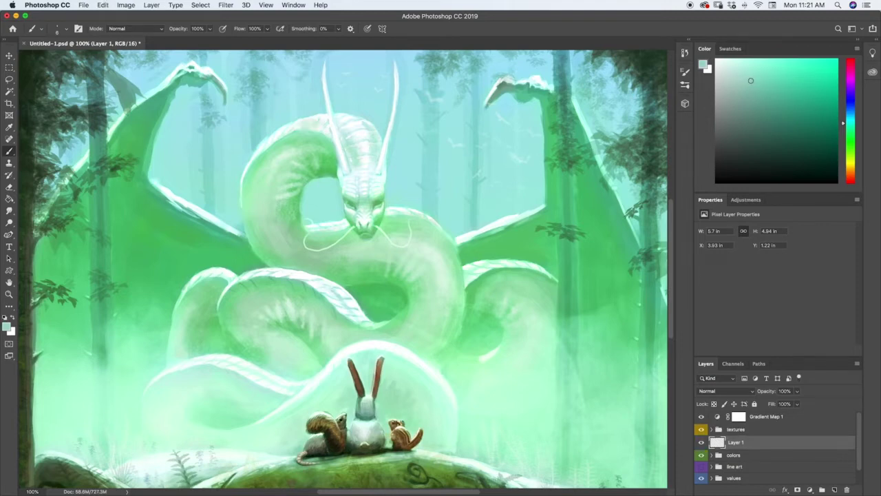
{"action": "left_click", "coordinate": [750, 69]}
{"action": "key", "text": "super+plus"}
{"action": "left_click_drag", "start_coordinate": [408, 187], "coordinate": [387, 206]}
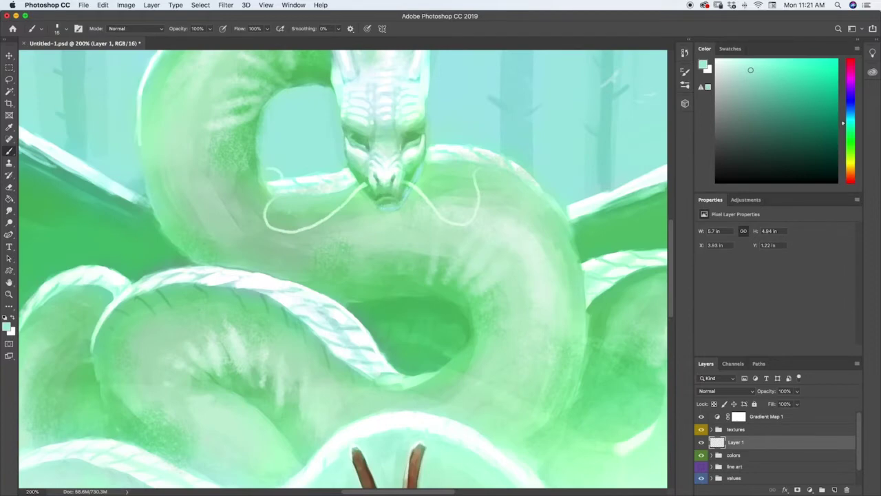
{"action": "key", "text": "super+z"}
{"action": "key", "text": "super+z"}
{"action": "key", "text": "super+z"}
{"action": "key", "text": "super+z"}
{"action": "key", "text": "super+z"}
{"action": "key", "text": "["}
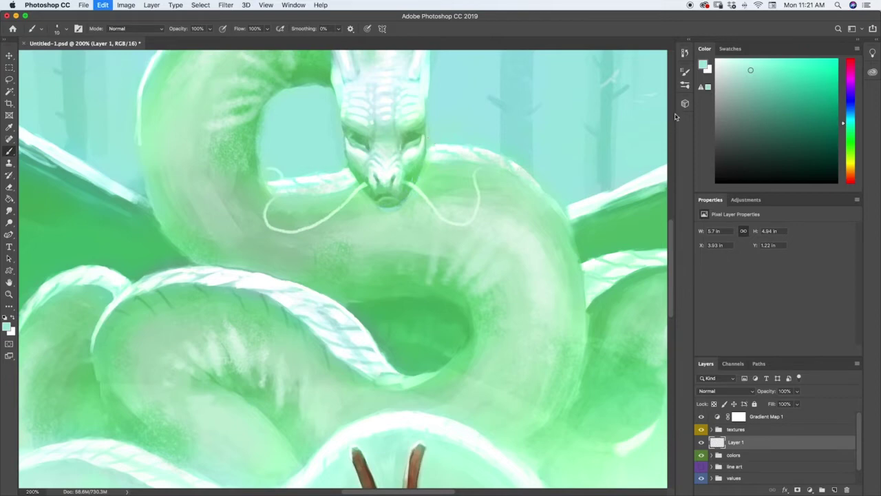
{"action": "key", "text": "super+bracketright"}
Paint very pale teal details on the dragon's chin, whisker, eyes and mouth.
{"action": "left_click", "coordinate": [736, 64]}
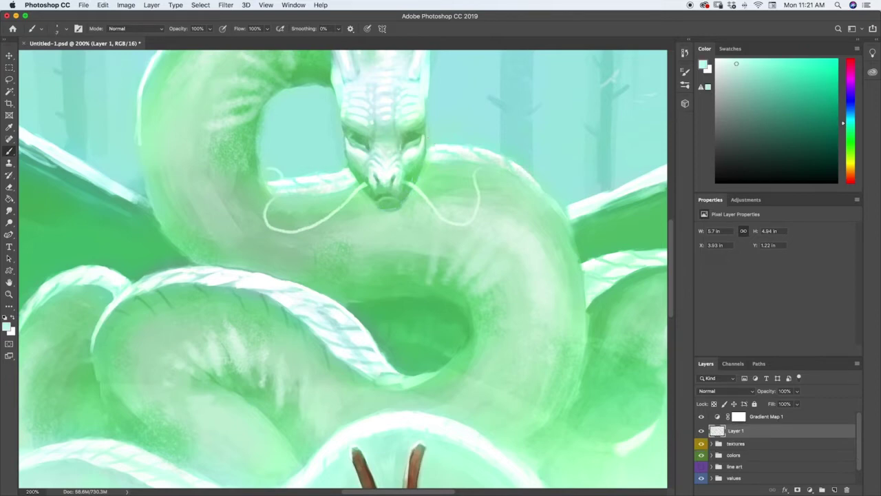
{"action": "left_click_drag", "start_coordinate": [399, 209], "coordinate": [373, 203]}
{"action": "left_click_drag", "start_coordinate": [274, 231], "coordinate": [288, 233]}
{"action": "mouse_move", "coordinate": [347, 132]}
{"action": "left_mouse_down"}
{"action": "mouse_move", "coordinate": [421, 131]}
{"action": "mouse_move", "coordinate": [415, 138]}
{"action": "left_mouse_up"}
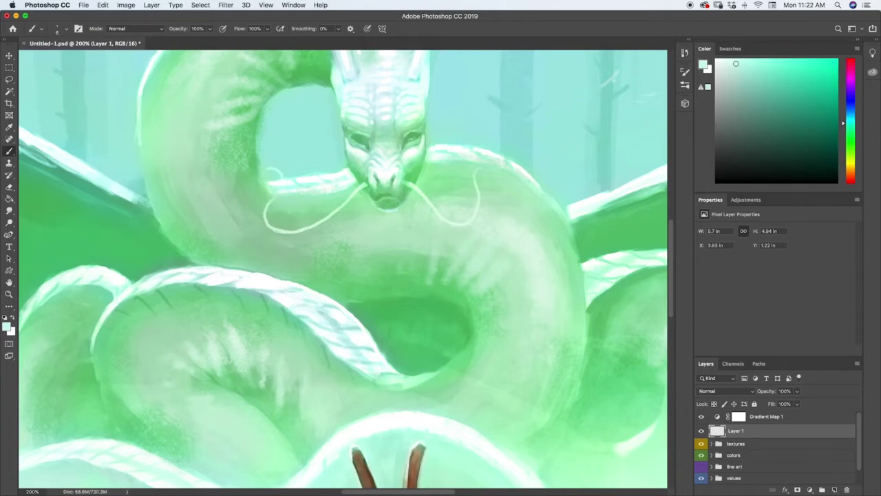
{"action": "left_click_drag", "start_coordinate": [354, 138], "coordinate": [365, 142]}
{"action": "left_click_drag", "start_coordinate": [375, 197], "coordinate": [385, 194]}
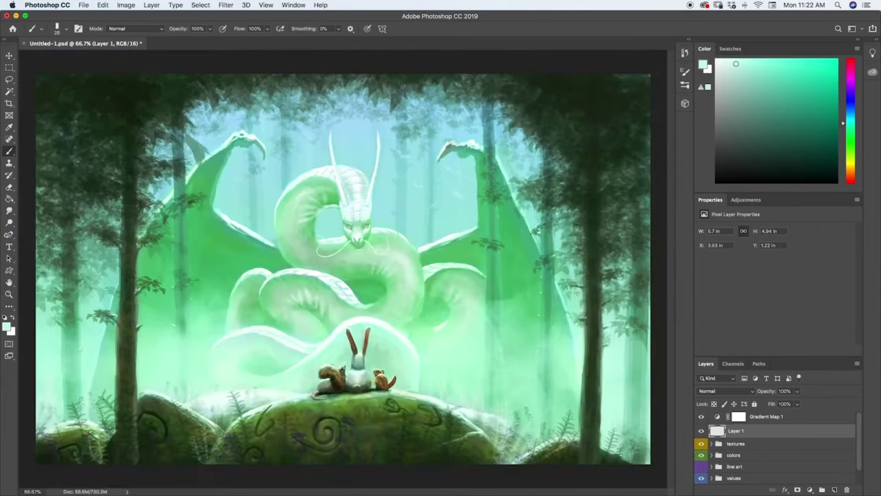
Sample the green beside the dragon's neck, lighten it to a medium green and return to a 10 px Brush.
{"action": "key", "text": "super+0"}
{"action": "left_click", "coordinate": [334, 202], "text": "alt"}
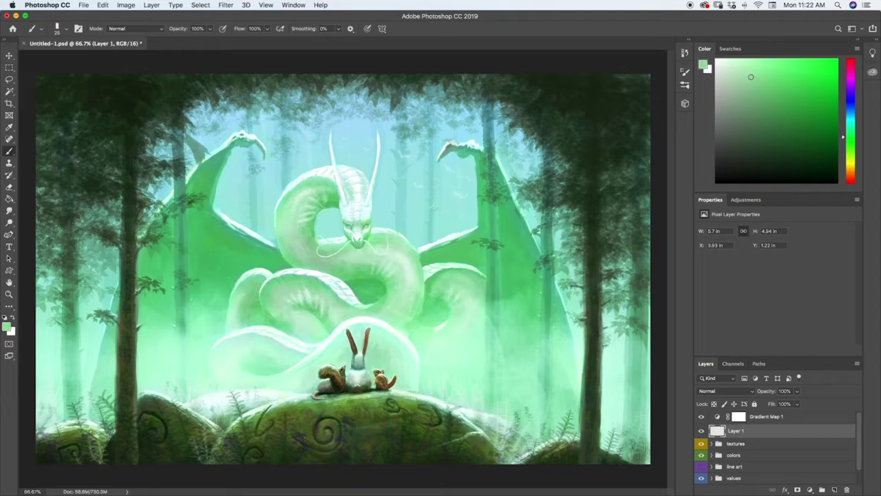
{"action": "key", "text": "bracketleft"}
{"action": "key", "text": "bracketleft"}
{"action": "key", "text": "i"}
{"action": "left_click", "coordinate": [334, 201]}
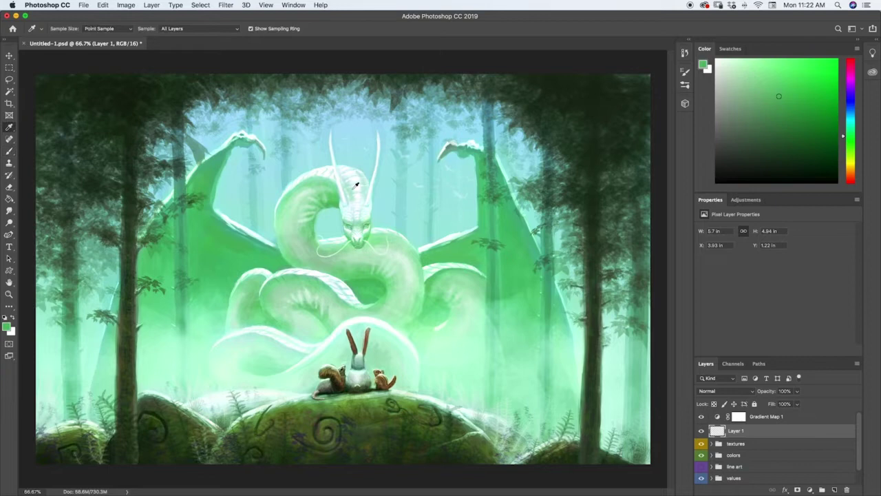
{"action": "left_click", "coordinate": [767, 86]}
{"action": "key", "text": "b"}
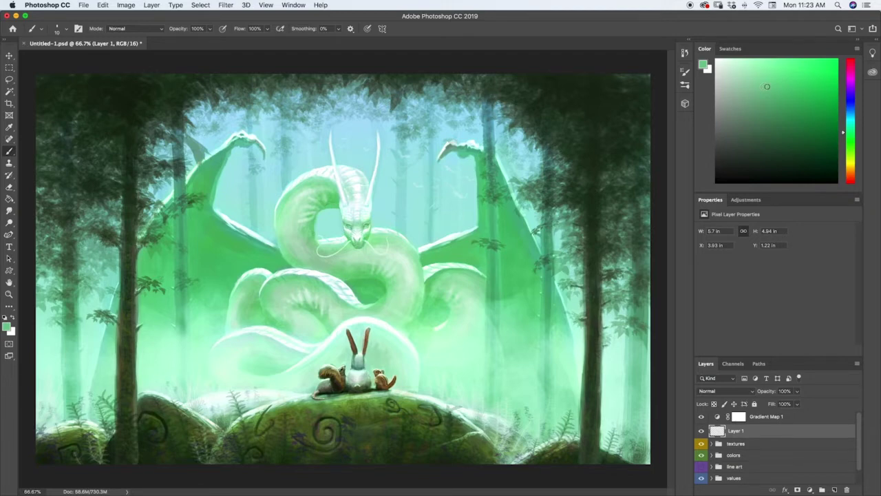
Lighten the green and paint light rim strokes inside the central and right body coils.
{"action": "left_click", "coordinate": [761, 81]}
{"action": "right_click", "coordinate": [294, 255]}
{"action": "key", "text": "Escape"}
{"action": "left_click", "coordinate": [756, 72]}
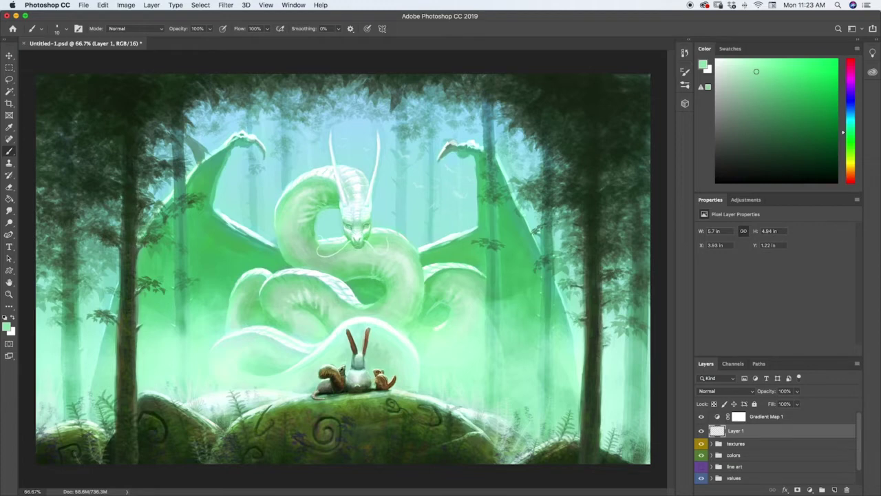
Reduce the brush size and switch the foreground color back to white.
{"action": "key", "text": "bracketleft"}
{"action": "key", "text": "bracketleft"}
{"action": "key", "text": "d"}
{"action": "key", "text": "x"}
{"action": "key", "text": "super+equal"}
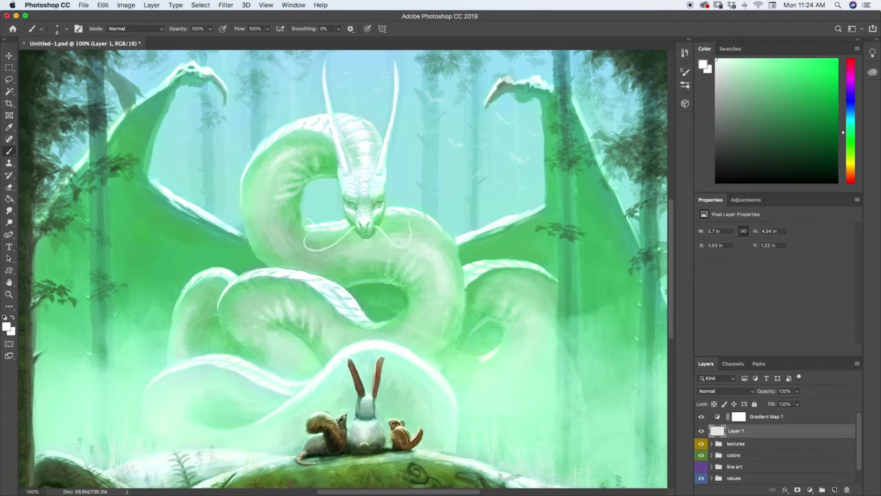
Set the foreground color to a very pale green.
{"action": "left_click", "coordinate": [745, 71]}
{"action": "key", "text": "super+plus"}
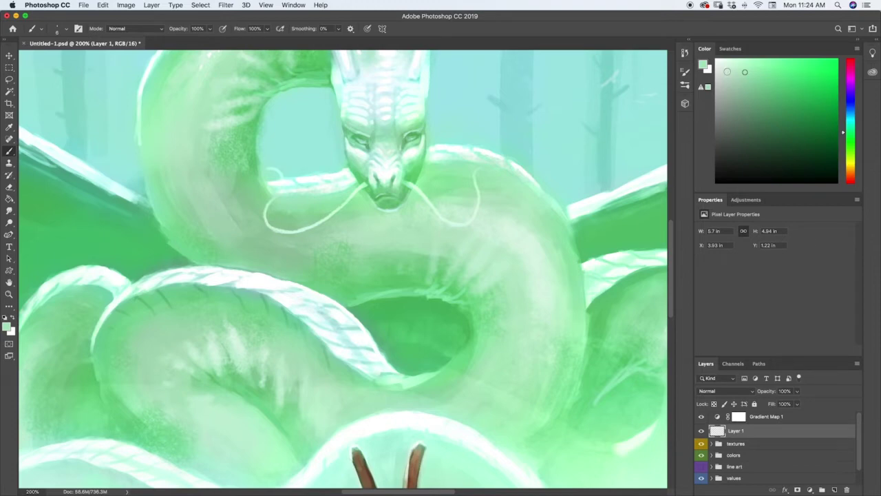
{"action": "left_click", "coordinate": [734, 63]}
{"action": "key", "text": "super+minus"}
{"action": "key", "text": "super+minus"}
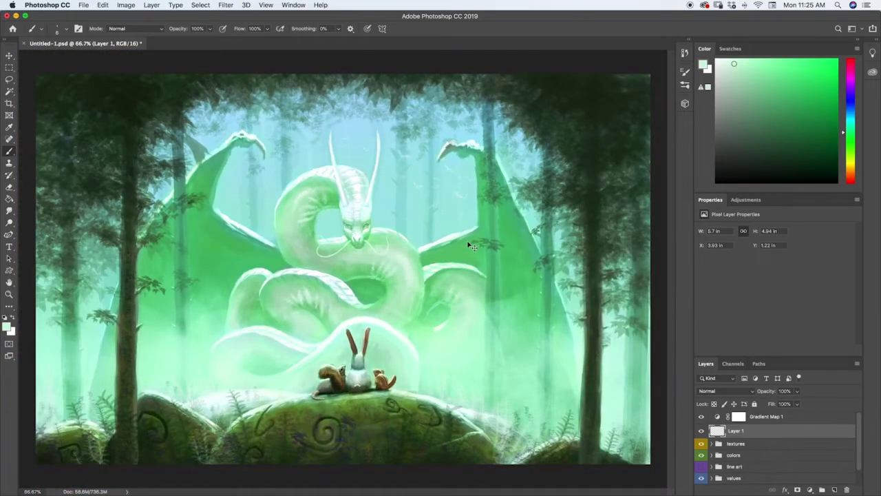
{"action": "key", "text": "super+equal"}
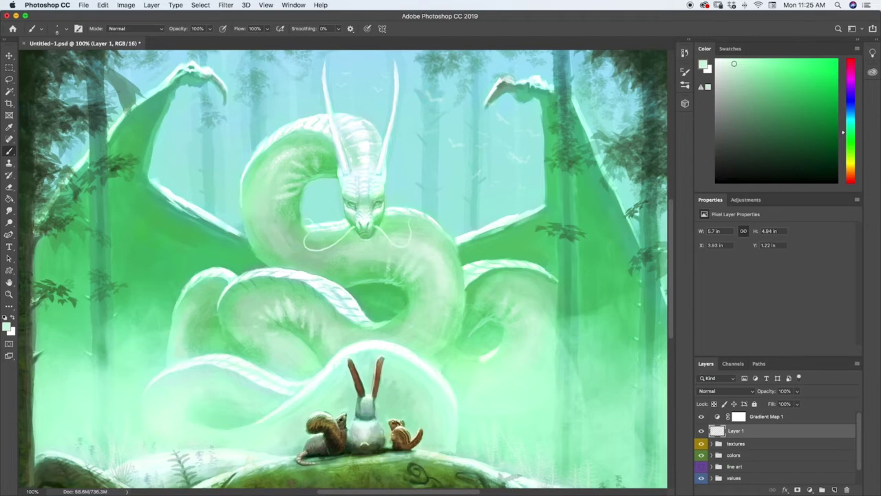
{"action": "key", "text": "x"}
{"action": "key", "text": "super+minus"}
{"action": "key", "text": "super+minus"}
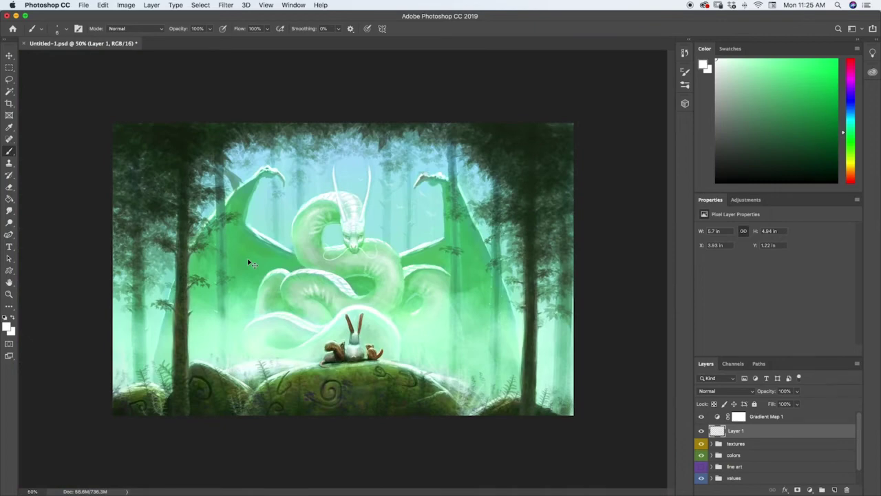
{"action": "key", "text": "super+plus"}
{"action": "key", "text": "super+plus"}
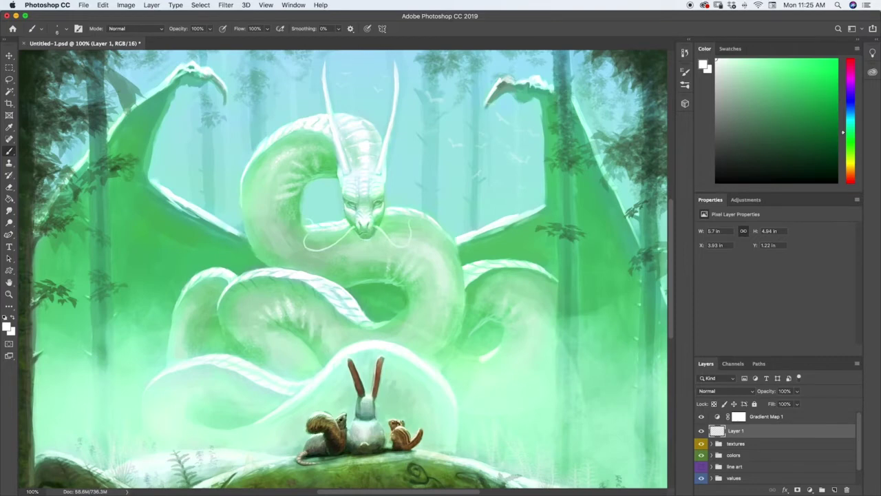
Sample the light green inside the dragon's neck curve and enlarge the brush to 30 px.
{"action": "left_click", "coordinate": [320, 173], "text": "alt"}
{"action": "key", "text": "bracketright"}
{"action": "key", "text": "bracketright"}
{"action": "key", "text": "bracketright"}
{"action": "key", "text": "bracketright"}
{"action": "key", "text": "bracketright"}
{"action": "key", "text": "bracketright"}
{"action": "key", "text": "bracketleft"}
{"action": "key", "text": "bracketleft"}
{"action": "key", "text": "bracketleft"}
{"action": "key", "text": "bracketleft"}
{"action": "key", "text": "bracketleft"}
{"action": "key", "text": "bracketleft"}
{"action": "key", "text": "bracketright"}
{"action": "key", "text": "bracketright"}
{"action": "key", "text": "bracketright"}
{"action": "key", "text": "bracketright"}
{"action": "key", "text": "bracketright"}
{"action": "key", "text": "bracketright"}
Paint light green strokes beneath the bone of the left wing, from its inner bend to the body.
{"action": "left_click_drag", "start_coordinate": [141, 188], "coordinate": [176, 215]}
{"action": "left_click_drag", "start_coordinate": [146, 190], "coordinate": [206, 228]}
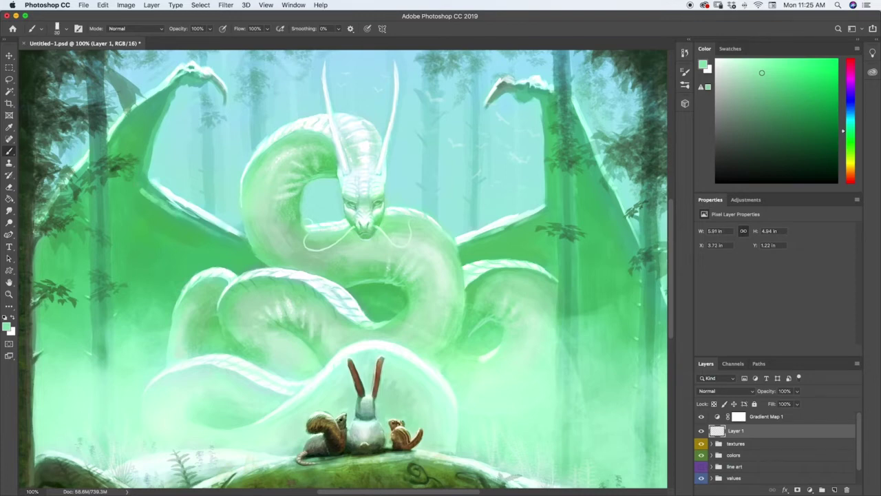
{"action": "mouse_move", "coordinate": [141, 191]}
{"action": "left_mouse_down"}
{"action": "mouse_move", "coordinate": [128, 184]}
{"action": "mouse_move", "coordinate": [133, 175]}
{"action": "left_mouse_up"}
{"action": "left_click_drag", "start_coordinate": [241, 249], "coordinate": [250, 256]}
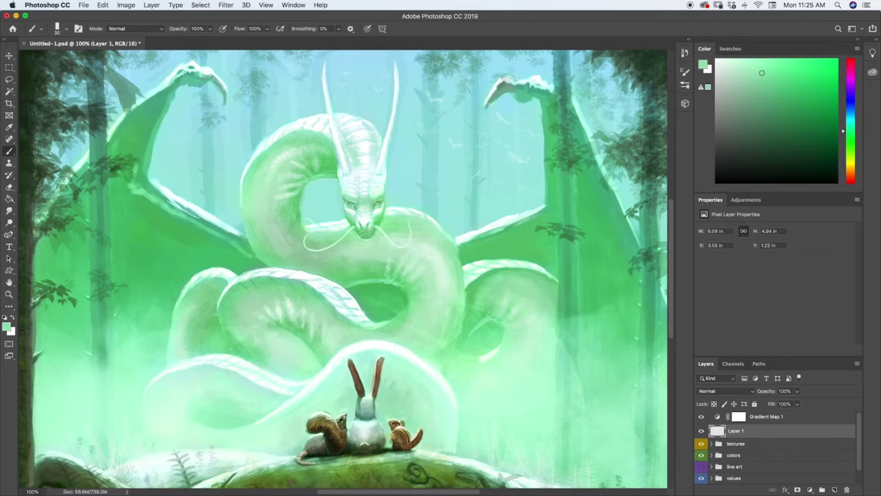
Paint light green strokes beneath the bone of the right wing, up to its inner bend.
{"action": "left_click_drag", "start_coordinate": [475, 255], "coordinate": [539, 219]}
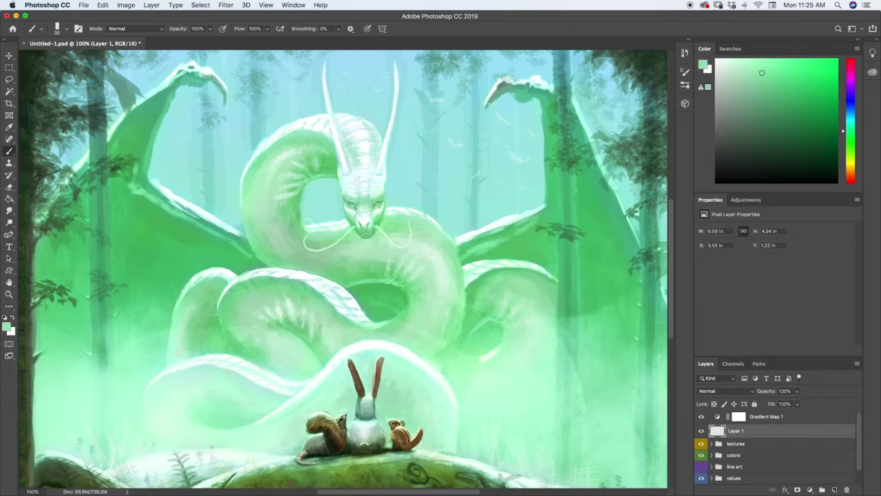
{"action": "left_click_drag", "start_coordinate": [499, 241], "coordinate": [538, 221]}
{"action": "left_click_drag", "start_coordinate": [538, 221], "coordinate": [555, 208]}
{"action": "mouse_move", "coordinate": [496, 239]}
{"action": "left_mouse_down"}
{"action": "mouse_move", "coordinate": [520, 226]}
{"action": "mouse_move", "coordinate": [555, 181]}
{"action": "left_mouse_up"}
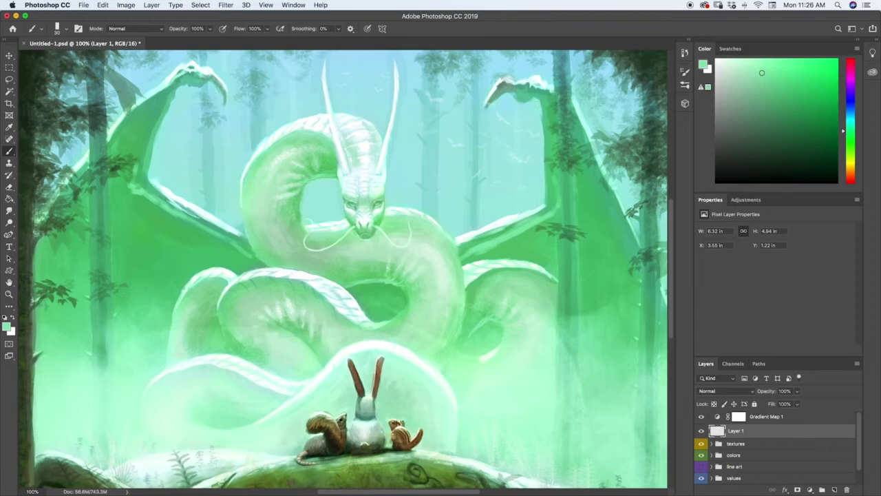
Touch up the left wing's bend, then refine both wing claws with a 20 px brush.
{"action": "left_click_drag", "start_coordinate": [138, 164], "coordinate": [135, 154]}
{"action": "key", "text": "bracketleft"}
{"action": "key", "text": "bracketleft"}
{"action": "key", "text": "bracketleft"}
{"action": "key", "text": "bracketleft"}
{"action": "right_click", "coordinate": [196, 82]}
{"action": "key", "text": "Escape"}
{"action": "right_click", "coordinate": [212, 80]}
{"action": "key", "text": "Escape"}
{"action": "left_click_drag", "start_coordinate": [499, 96], "coordinate": [510, 91]}
Enlarge the brush and sample the pale green mist beside the left tree trunk.
{"action": "key", "text": "bracketright"}
{"action": "key", "text": "bracketright"}
{"action": "key", "text": "bracketright"}
{"action": "key", "text": "bracketright"}
{"action": "key", "text": "bracketright"}
{"action": "key", "text": "bracketright"}
{"action": "key", "text": "bracketright"}
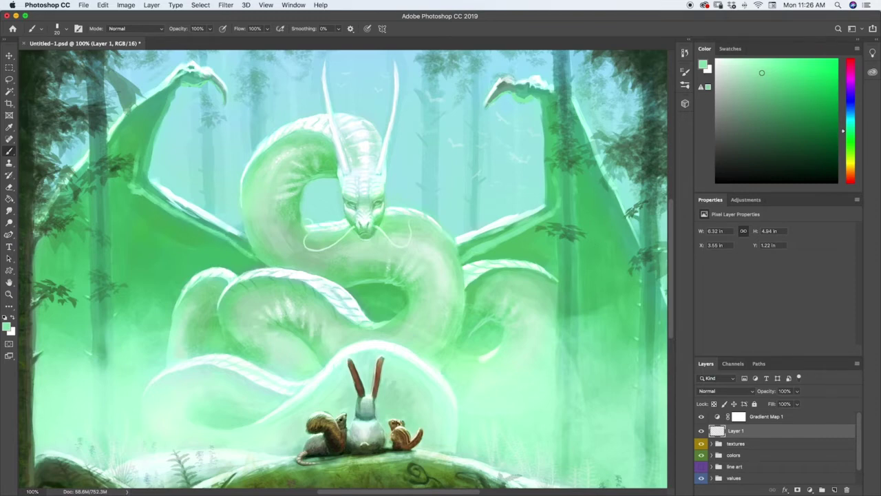
{"action": "scroll", "coordinate": [273, 271], "scroll_direction": "down", "scroll_amount": 3}
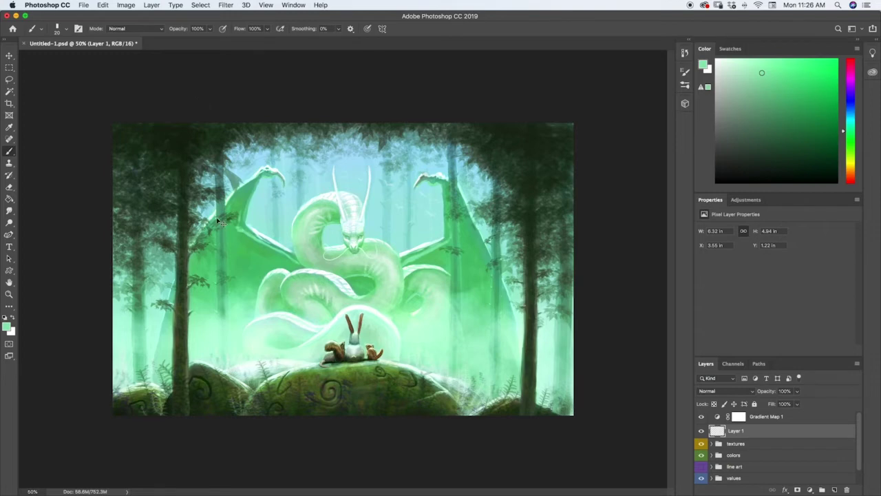
{"action": "scroll", "coordinate": [219, 224], "scroll_direction": "up", "scroll_amount": 1}
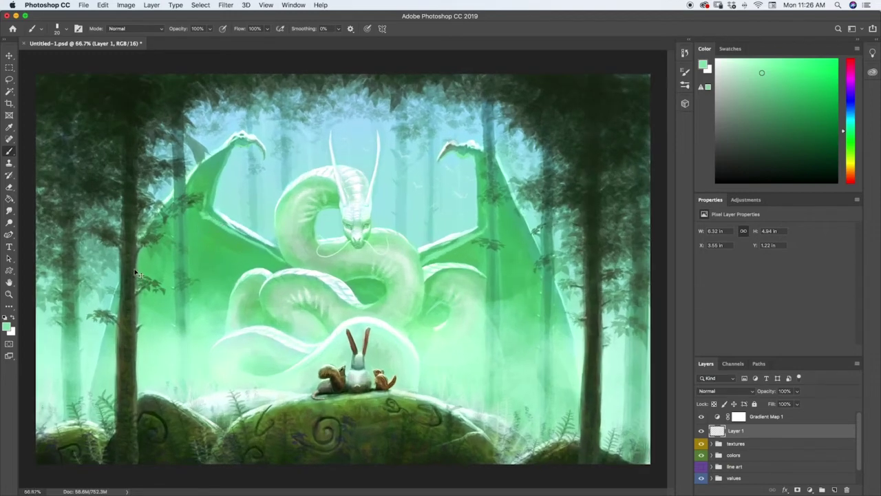
{"action": "key", "text": "super+plus"}
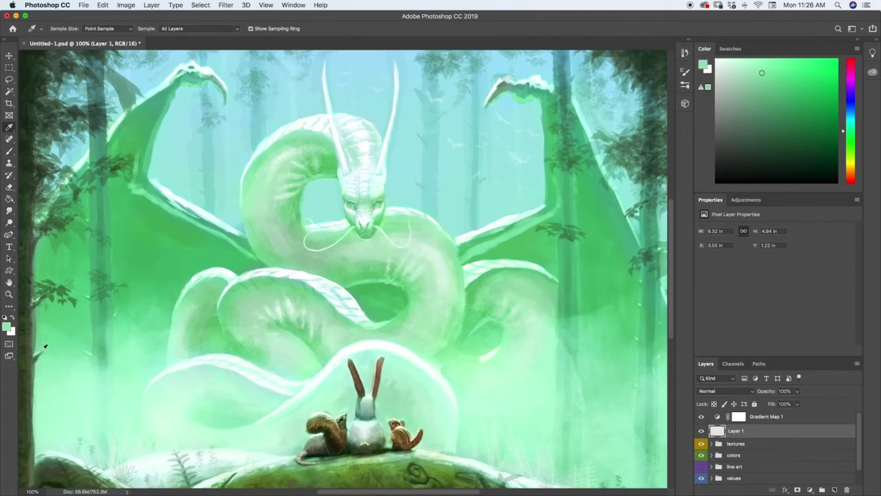
{"action": "left_click", "coordinate": [49, 351], "text": "alt"}
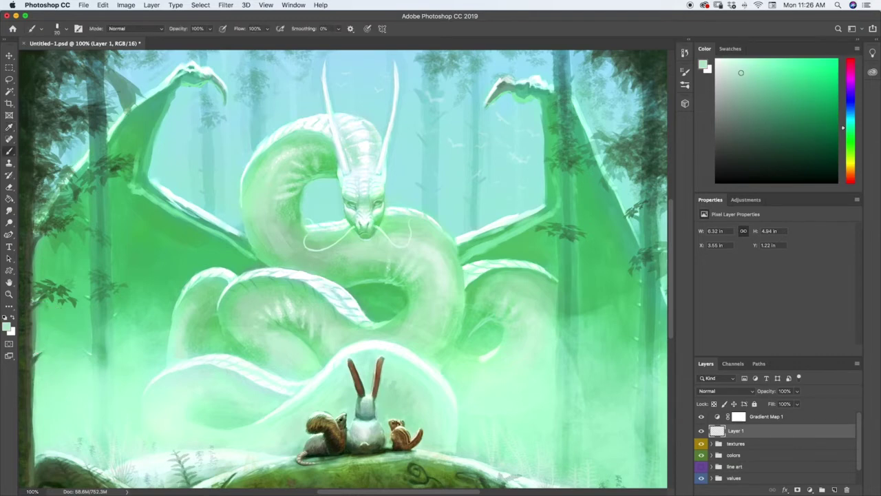
Reduce the brush to 10 px and paint pale highlights on the leaves beside the left tree trunk.
{"action": "key", "text": "bracketleft"}
{"action": "key", "text": "bracketleft"}
{"action": "key", "text": "super+z"}
{"action": "key", "text": "super+z"}
{"action": "left_click_drag", "start_coordinate": [54, 285], "coordinate": [46, 281]}
{"action": "key", "text": "super+minus"}
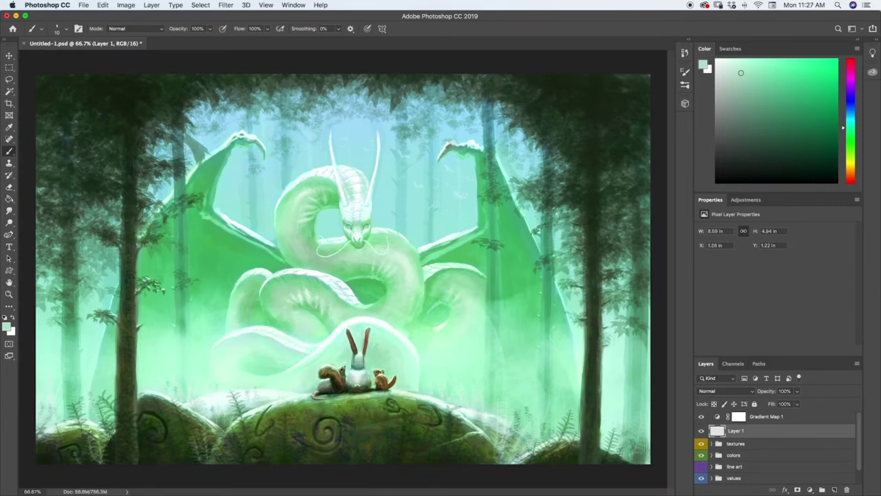
Sample a brighter mint green and dab highlights on the branch leaves and foreground plants with a 9 px brush.
{"action": "left_click_drag", "start_coordinate": [104, 312], "coordinate": [95, 315]}
{"action": "left_click_drag", "start_coordinate": [159, 236], "coordinate": [154, 238]}
{"action": "key", "text": "super+z"}
{"action": "left_click", "coordinate": [173, 315], "text": "alt"}
{"action": "left_click_drag", "start_coordinate": [479, 241], "coordinate": [488, 241]}
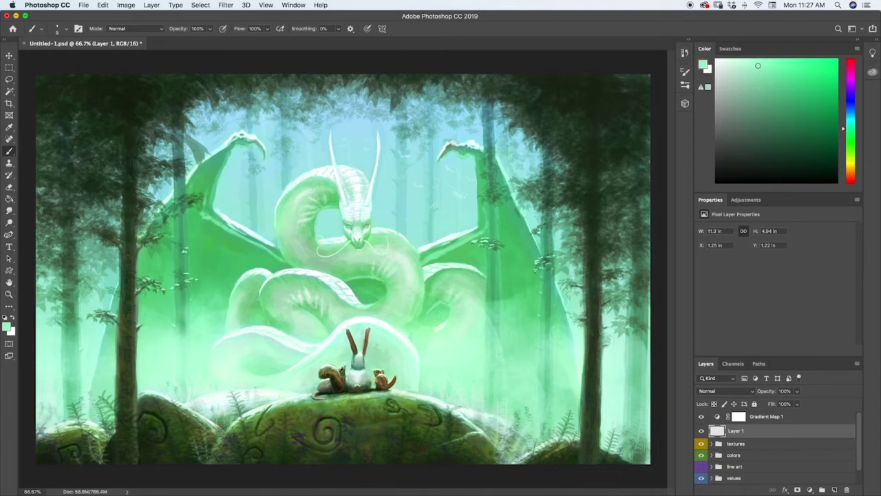
{"action": "left_click_drag", "start_coordinate": [209, 417], "coordinate": [218, 426]}
Create a new layer above Layer 1 and set its blend mode to Color Dodge.
{"action": "left_click", "coordinate": [834, 489]}
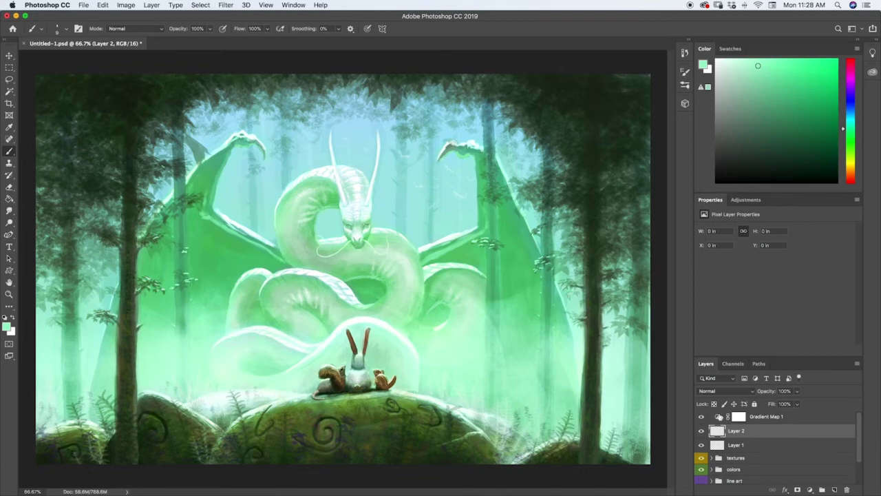
{"action": "left_click", "coordinate": [726, 391]}
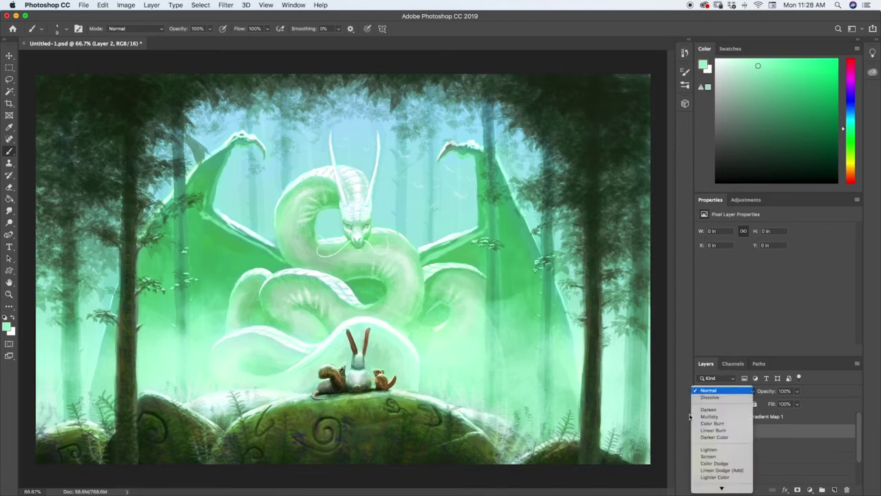
{"action": "left_click", "coordinate": [688, 416]}
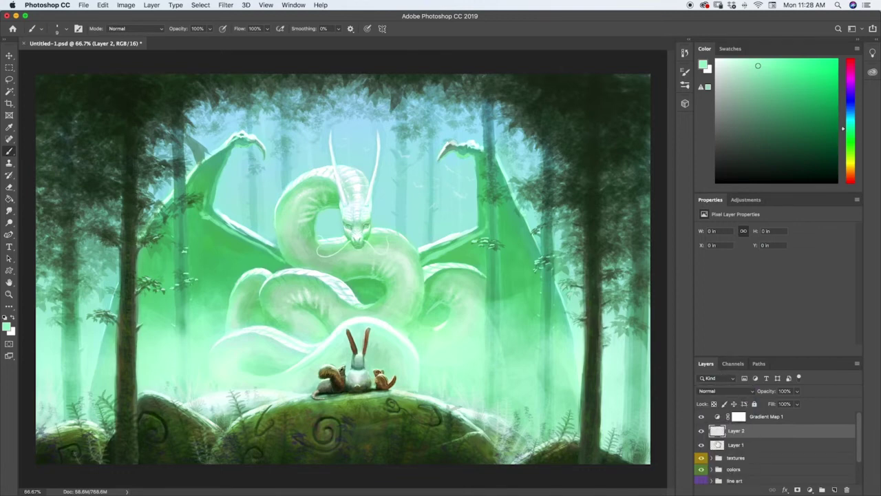
{"action": "left_click", "coordinate": [716, 390]}
{"action": "left_click", "coordinate": [708, 464]}
Set the foreground color to a medium teal and choose the Soft Round Pressure Opacity brush from General Brushes.
{"action": "left_click_drag", "start_coordinate": [846, 124], "coordinate": [846, 120]}
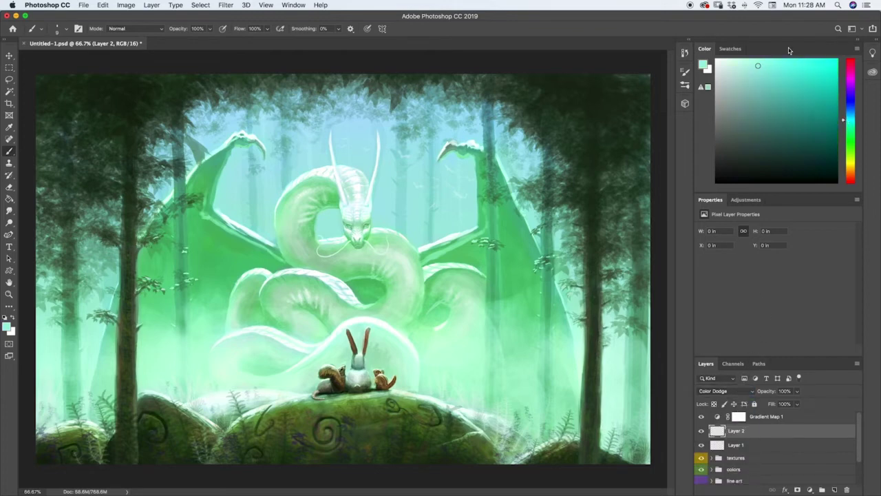
{"action": "left_click", "coordinate": [809, 89]}
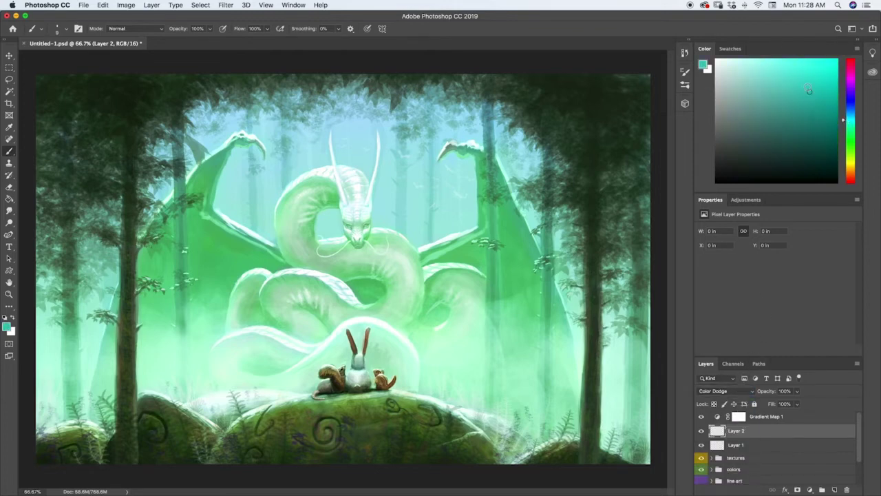
{"action": "left_click", "coordinate": [685, 84]}
{"action": "scroll", "coordinate": [671, 157], "scroll_direction": "up", "scroll_amount": 4}
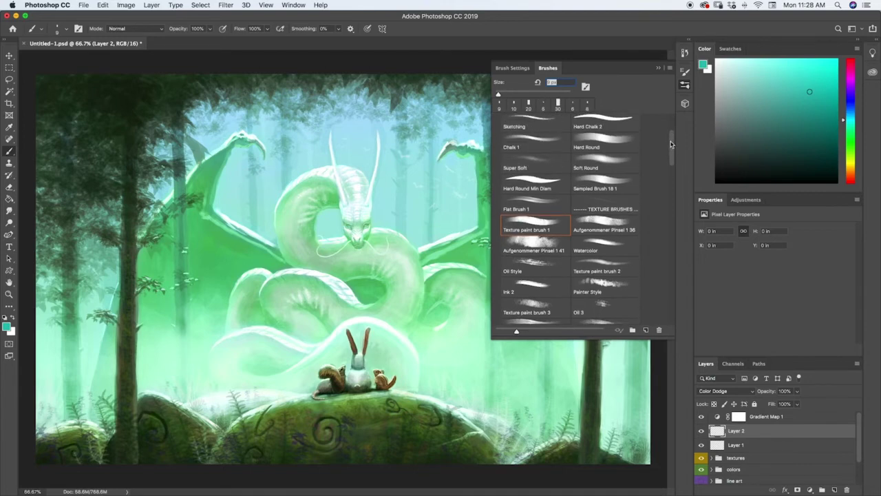
{"action": "scroll", "coordinate": [673, 130], "scroll_direction": "up", "scroll_amount": 3}
{"action": "scroll", "coordinate": [673, 129], "scroll_direction": "up", "scroll_amount": 1}
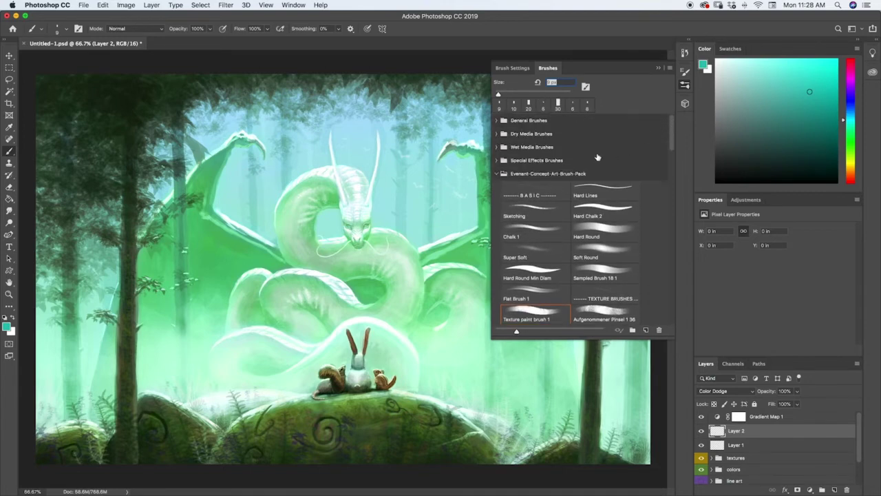
{"action": "left_click", "coordinate": [516, 124]}
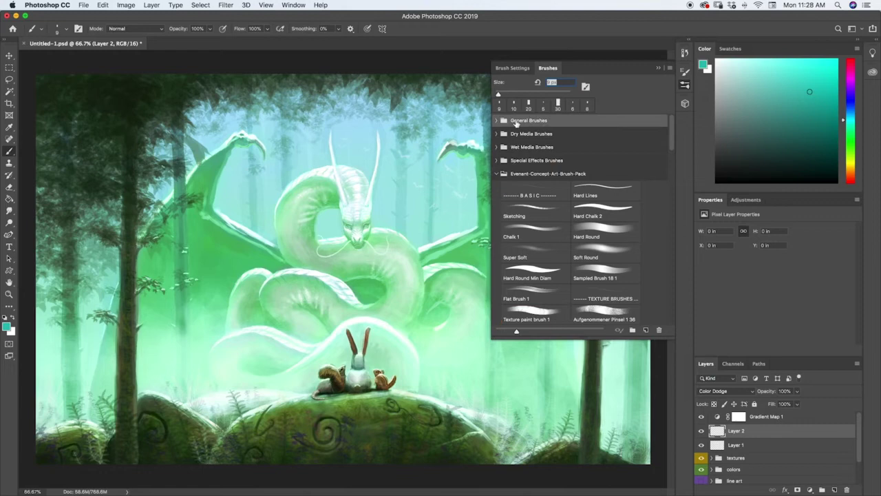
{"action": "left_click", "coordinate": [497, 174]}
{"action": "left_click", "coordinate": [496, 120]}
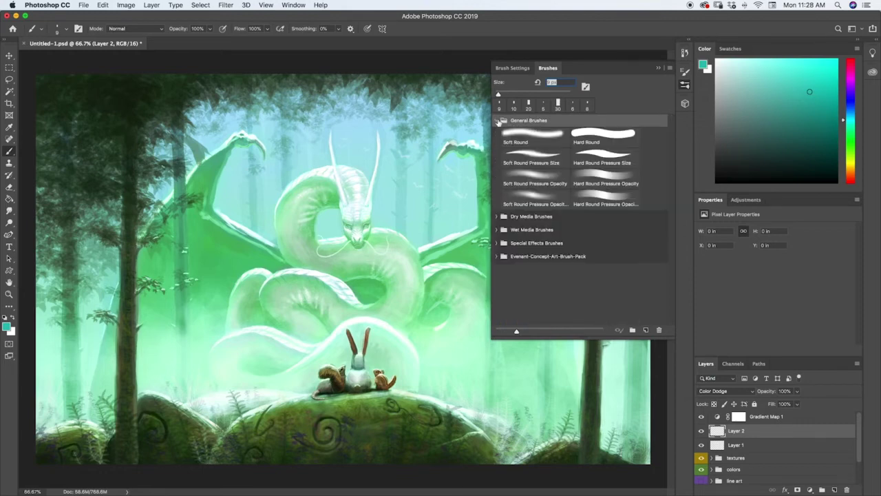
{"action": "left_click", "coordinate": [516, 177]}
Try a teal glow over the dragon's head and horns with a 175 px brush, then reduce the brush to 150 px.
{"action": "type", "text": "300"}
{"action": "key", "text": "Return"}
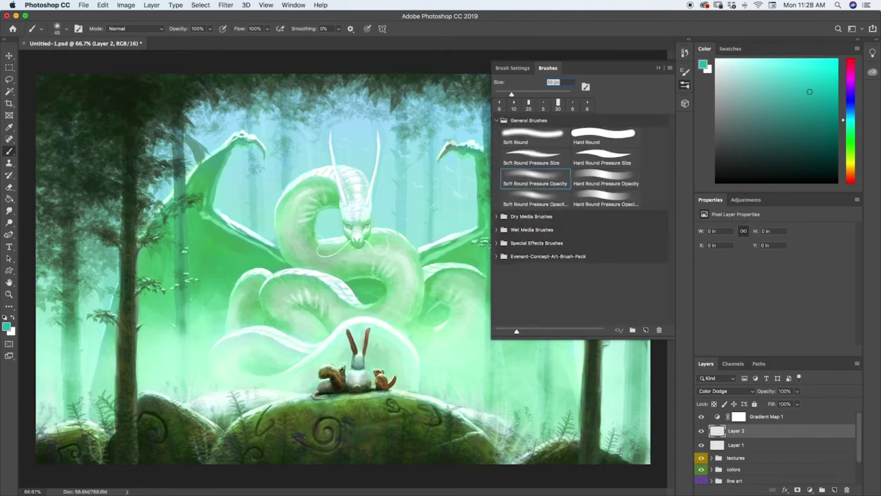
{"action": "type", "text": "180"}
{"action": "key", "text": "Return"}
{"action": "mouse_move", "coordinate": [349, 209]}
{"action": "left_mouse_down"}
{"action": "mouse_move", "coordinate": [333, 194]}
{"action": "mouse_move", "coordinate": [328, 143]}
{"action": "mouse_move", "coordinate": [358, 220]}
{"action": "mouse_move", "coordinate": [375, 184]}
{"action": "mouse_move", "coordinate": [378, 137]}
{"action": "left_mouse_up"}
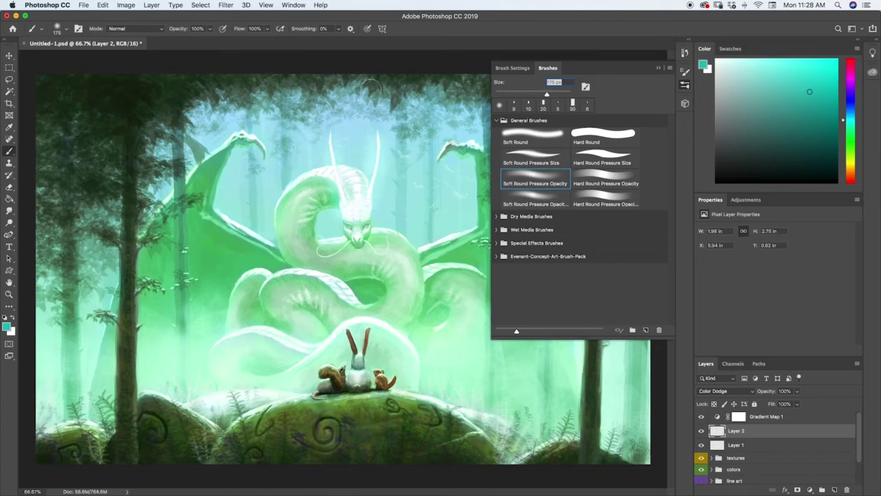
{"action": "left_click", "coordinate": [658, 68]}
{"action": "key", "text": "super+z"}
{"action": "key", "text": "["}
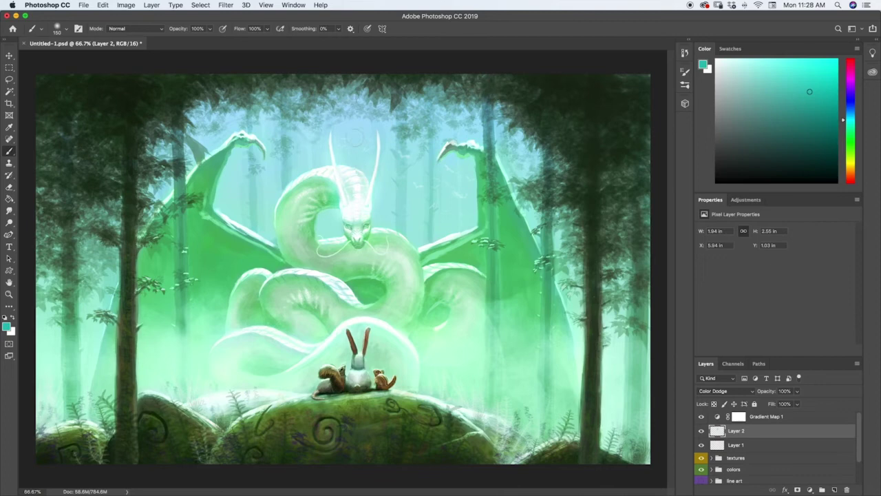
{"action": "key", "text": "super+z"}
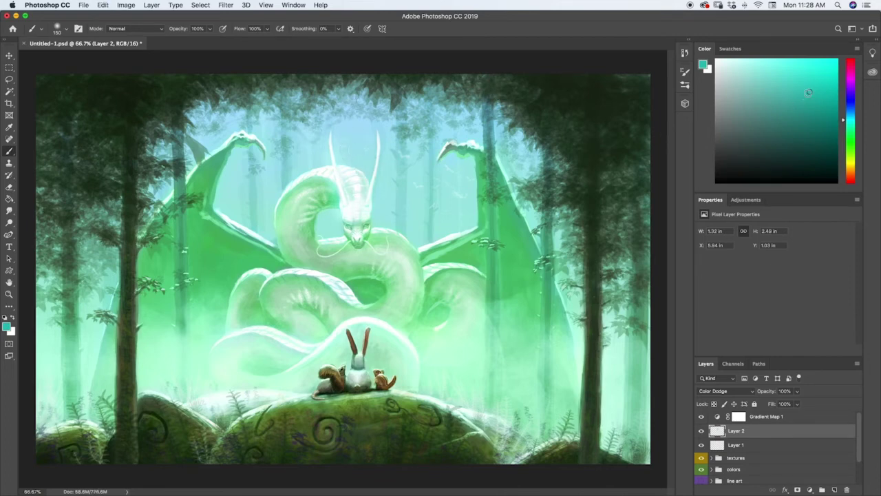
Shift the foreground color to a darker cyan-blue and paint a glow down the dragon's face.
{"action": "left_click", "coordinate": [814, 97]}
{"action": "left_click", "coordinate": [843, 115]}
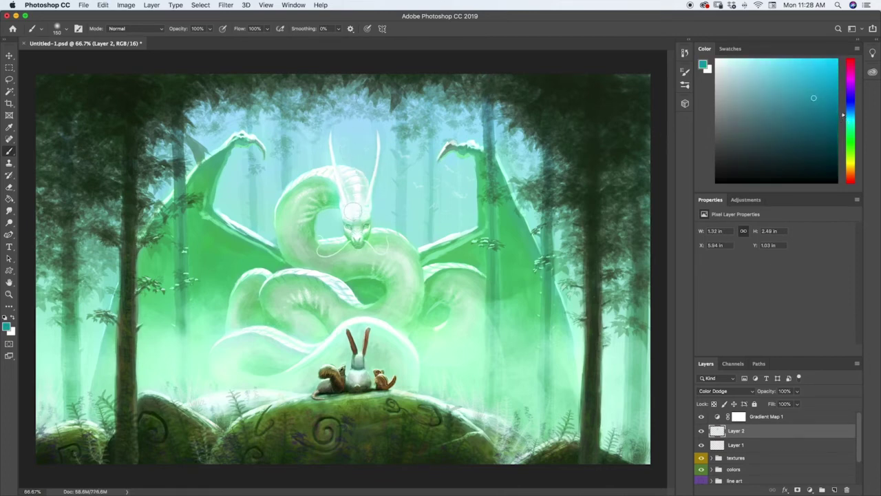
{"action": "left_click_drag", "start_coordinate": [353, 210], "coordinate": [357, 242]}
Reduce the brush to 80 px and paint a blue glow around the dragon's forehead and horn bases.
{"action": "key", "text": "bracketleft"}
{"action": "key", "text": "bracketleft"}
{"action": "key", "text": "bracketleft"}
{"action": "key", "text": "bracketleft"}
{"action": "key", "text": "bracketleft"}
{"action": "left_click_drag", "start_coordinate": [364, 204], "coordinate": [365, 199]}
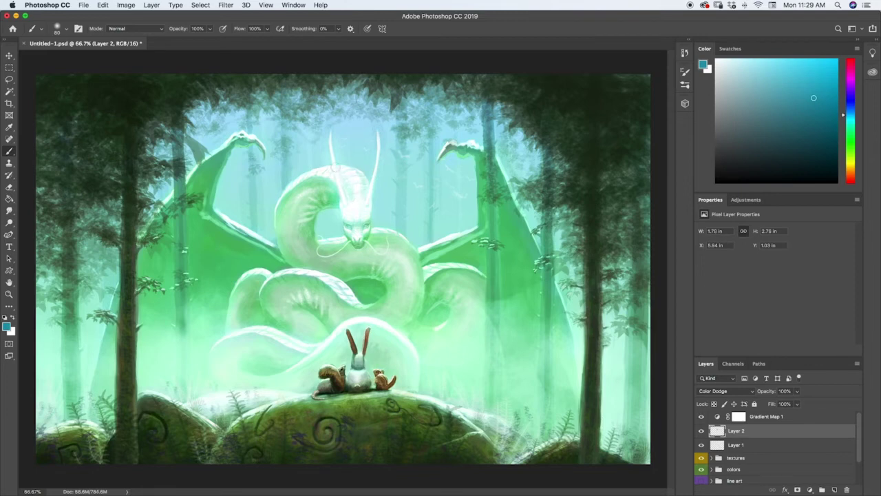
{"action": "left_click", "coordinate": [336, 168]}
Set the foreground color to a saturated green and undo all the glow strokes on Layer 2.
{"action": "left_click", "coordinate": [850, 138]}
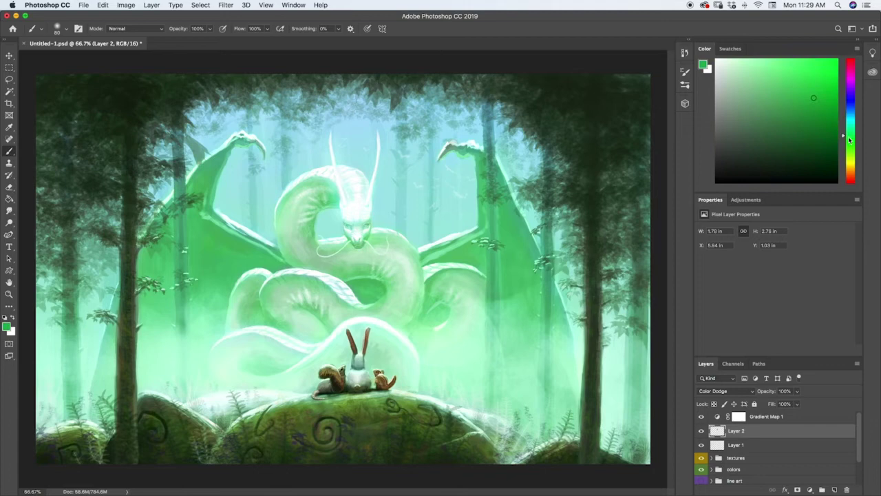
{"action": "key", "text": "super+z"}
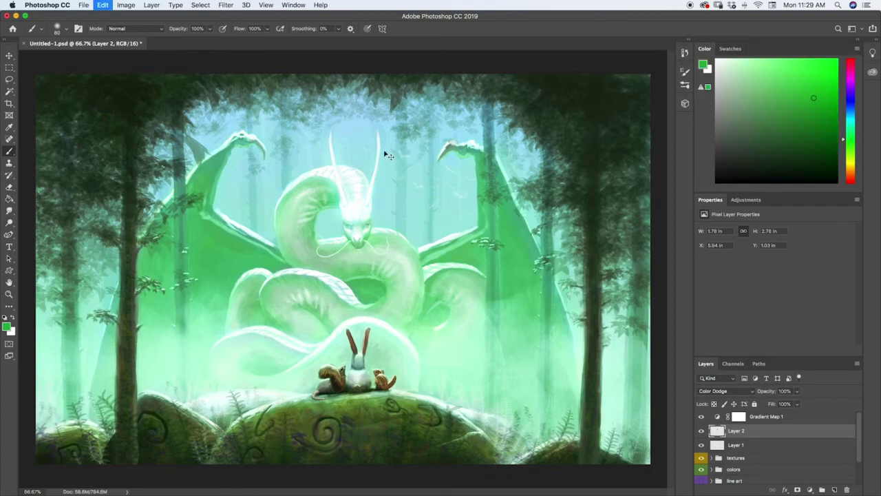
{"action": "key", "text": "super+z"}
{"action": "key", "text": "super+z"}
{"action": "key", "text": "super+z"}
{"action": "key", "text": "super+z"}
{"action": "key", "text": "super+z"}
{"action": "key", "text": "super+z"}
{"action": "key", "text": "super+z"}
{"action": "key", "text": "super+z"}
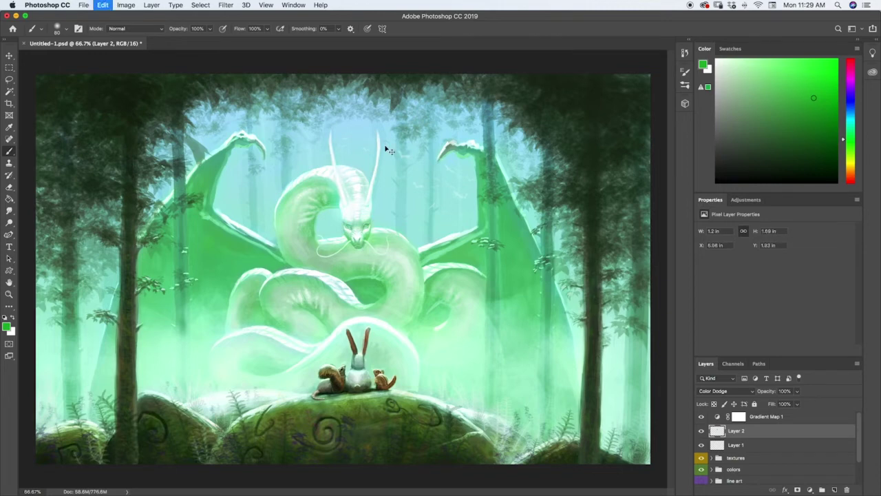
{"action": "key", "text": "shift+super+z"}
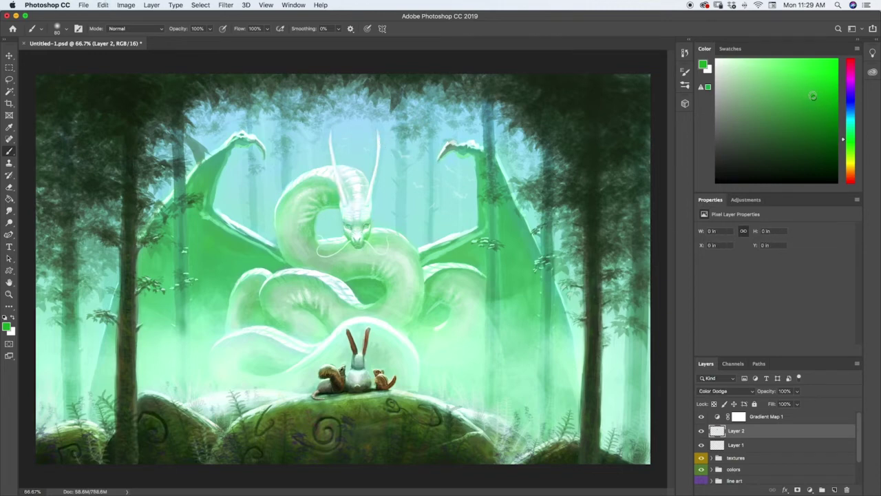
Paint a green glow over the dragon's forehead and along both horns.
{"action": "left_click", "coordinate": [354, 215]}
{"action": "left_click_drag", "start_coordinate": [363, 214], "coordinate": [378, 140]}
{"action": "right_click", "coordinate": [372, 201]}
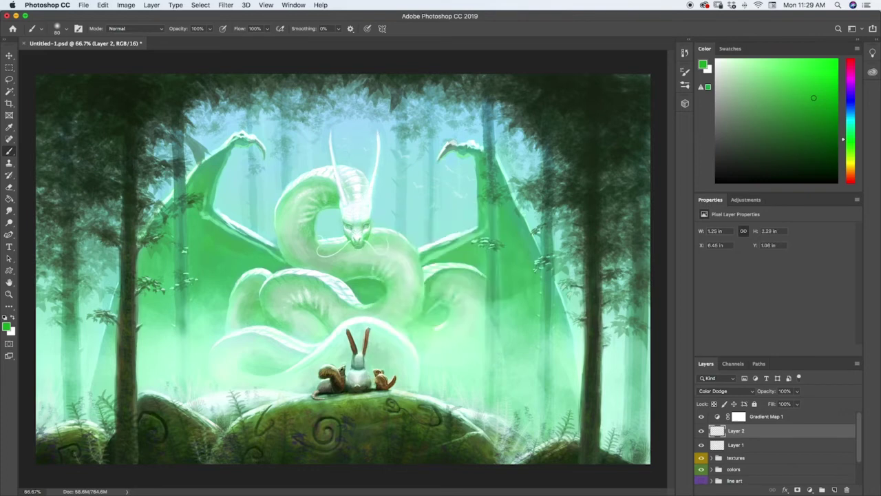
{"action": "left_click_drag", "start_coordinate": [347, 202], "coordinate": [331, 146]}
{"action": "mouse_move", "coordinate": [350, 201]}
{"action": "left_mouse_down"}
{"action": "mouse_move", "coordinate": [357, 174]}
{"action": "mouse_move", "coordinate": [342, 170]}
{"action": "left_mouse_up"}
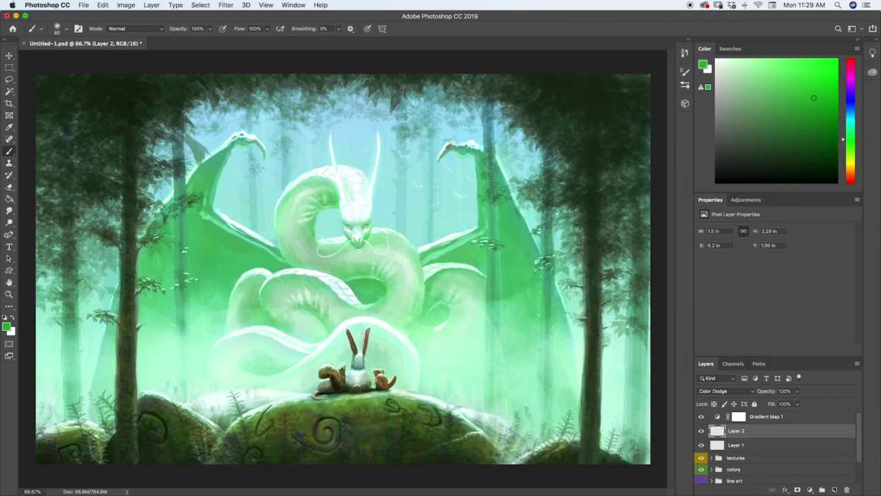
Paint a green glow along the dragon's upper neck curve and the coil behind its head on Layer 2.
{"action": "left_click_drag", "start_coordinate": [283, 194], "coordinate": [275, 216]}
{"action": "left_click_drag", "start_coordinate": [330, 173], "coordinate": [331, 172]}
{"action": "left_click", "coordinate": [329, 241]}
{"action": "left_click", "coordinate": [395, 231]}
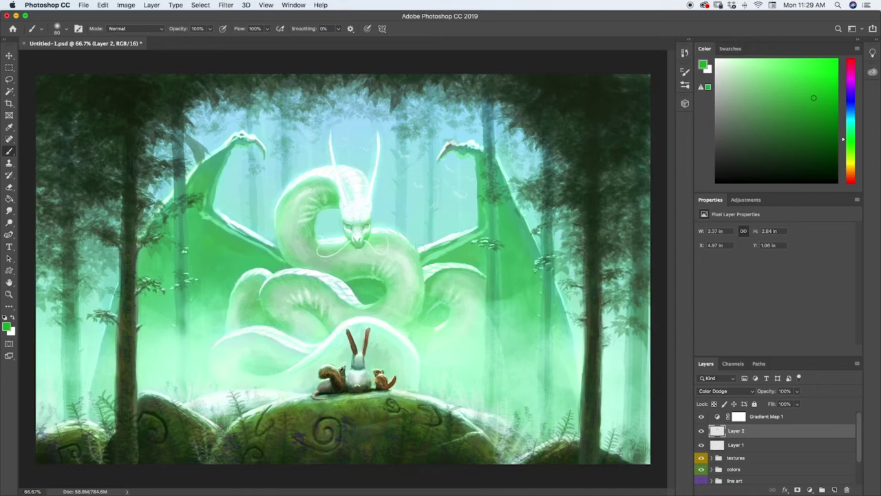
Paint a green glow along the upper edges and claws of both dragon wings.
{"action": "left_click_drag", "start_coordinate": [420, 250], "coordinate": [477, 230]}
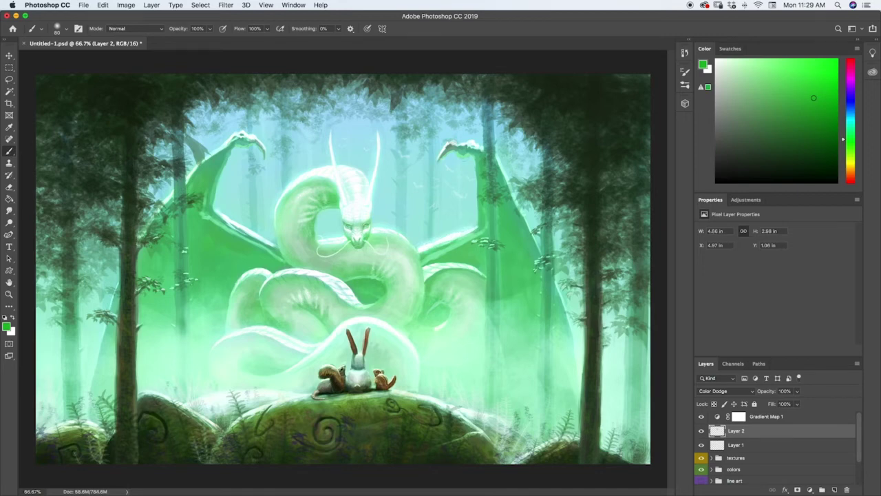
{"action": "mouse_move", "coordinate": [438, 157]}
{"action": "left_mouse_down"}
{"action": "mouse_move", "coordinate": [459, 140]}
{"action": "mouse_move", "coordinate": [484, 150]}
{"action": "mouse_move", "coordinate": [518, 205]}
{"action": "left_mouse_up"}
{"action": "mouse_move", "coordinate": [193, 167]}
{"action": "left_mouse_down"}
{"action": "mouse_move", "coordinate": [199, 179]}
{"action": "mouse_move", "coordinate": [249, 129]}
{"action": "mouse_move", "coordinate": [261, 150]}
{"action": "left_mouse_up"}
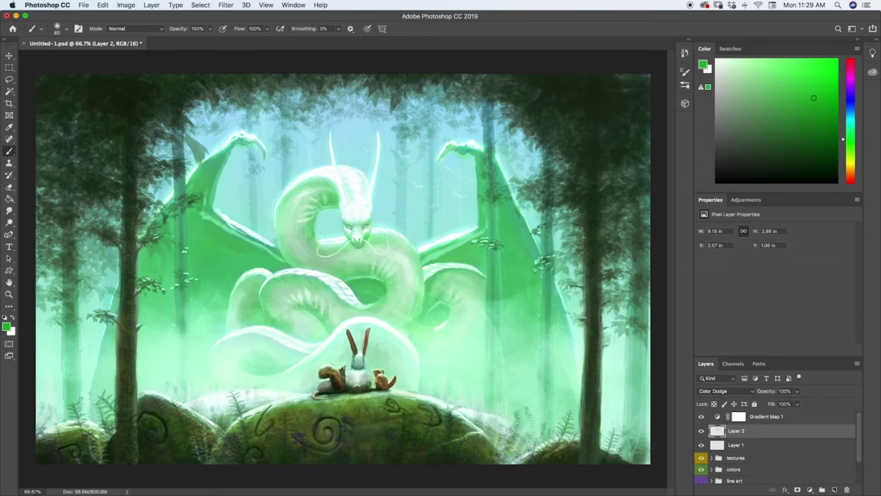
{"action": "left_click_drag", "start_coordinate": [215, 213], "coordinate": [275, 247]}
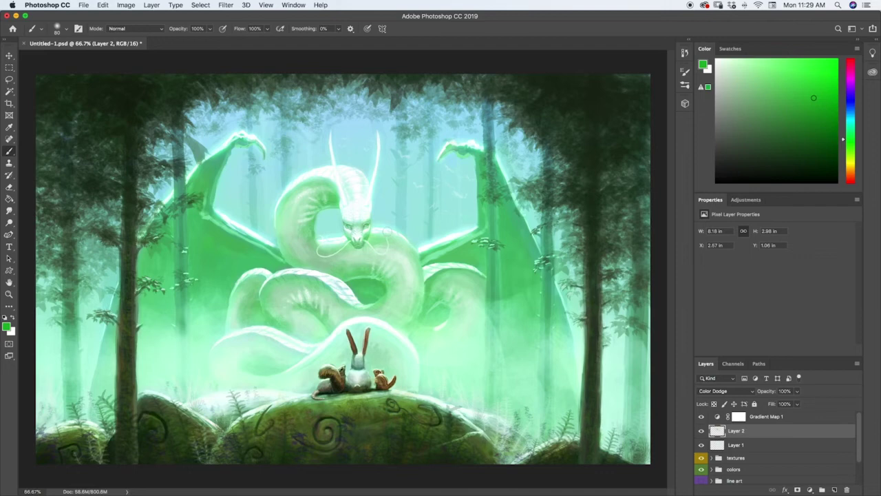
Paint a green glow along the top edges of the dragon's body coils, including the one behind the rabbit.
{"action": "left_click", "coordinate": [388, 231]}
{"action": "mouse_move", "coordinate": [256, 293]}
{"action": "left_mouse_down"}
{"action": "mouse_move", "coordinate": [293, 270]}
{"action": "mouse_move", "coordinate": [323, 274]}
{"action": "mouse_move", "coordinate": [366, 303]}
{"action": "left_mouse_up"}
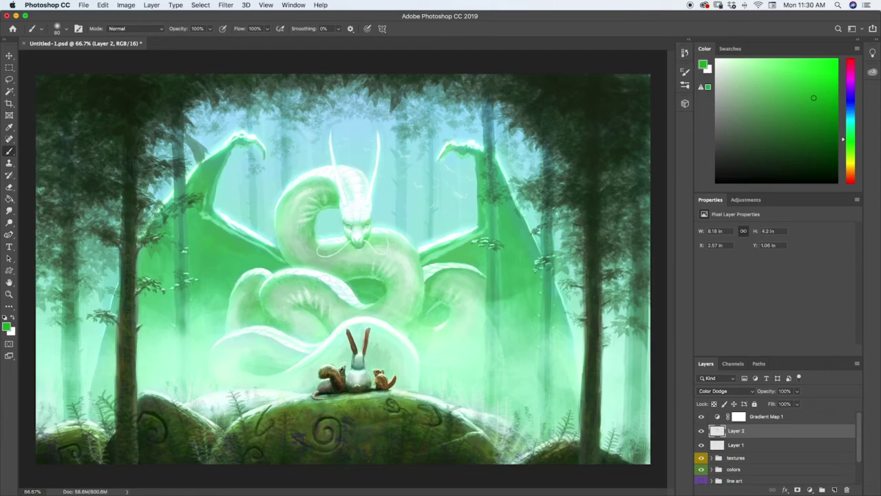
{"action": "mouse_move", "coordinate": [324, 283]}
{"action": "left_mouse_down"}
{"action": "mouse_move", "coordinate": [341, 296]}
{"action": "mouse_move", "coordinate": [325, 284]}
{"action": "left_mouse_up"}
{"action": "mouse_move", "coordinate": [231, 292]}
{"action": "left_mouse_down"}
{"action": "mouse_move", "coordinate": [241, 274]}
{"action": "mouse_move", "coordinate": [266, 269]}
{"action": "left_mouse_up"}
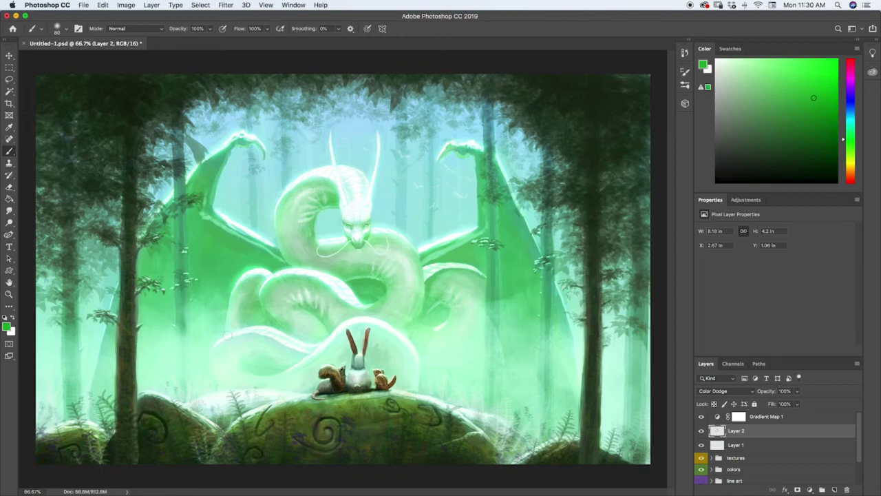
{"action": "mouse_move", "coordinate": [227, 336]}
{"action": "left_mouse_down"}
{"action": "mouse_move", "coordinate": [262, 330]}
{"action": "mouse_move", "coordinate": [310, 342]}
{"action": "mouse_move", "coordinate": [377, 320]}
{"action": "mouse_move", "coordinate": [417, 368]}
{"action": "left_mouse_up"}
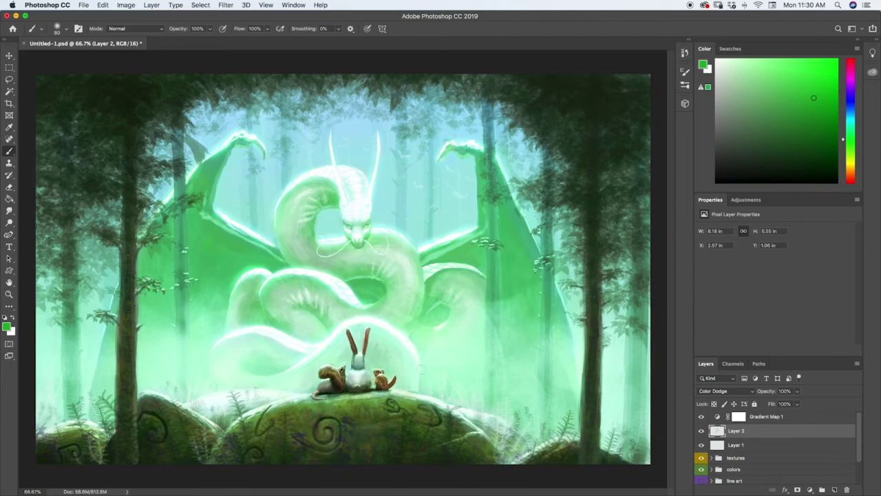
{"action": "mouse_move", "coordinate": [424, 280]}
{"action": "left_mouse_down"}
{"action": "mouse_move", "coordinate": [426, 267]}
{"action": "mouse_move", "coordinate": [480, 270]}
{"action": "mouse_move", "coordinate": [433, 262]}
{"action": "left_mouse_up"}
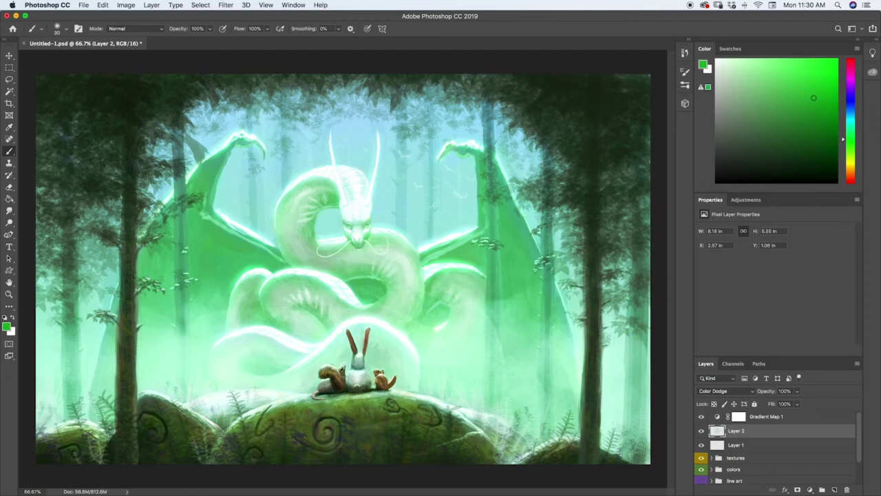
Undo the last stroke and paint a green glow along the edges of the central and right foreground rocks.
{"action": "key", "text": "super+z"}
{"action": "left_click_drag", "start_coordinate": [306, 392], "coordinate": [247, 417]}
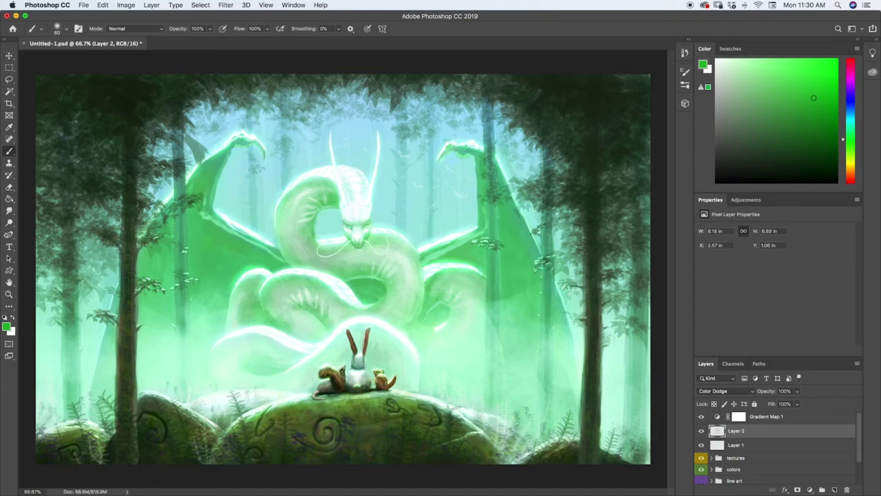
{"action": "left_click_drag", "start_coordinate": [331, 399], "coordinate": [342, 398]}
{"action": "mouse_move", "coordinate": [396, 394]}
{"action": "left_mouse_down"}
{"action": "mouse_move", "coordinate": [433, 400]}
{"action": "mouse_move", "coordinate": [481, 435]}
{"action": "left_mouse_up"}
{"action": "left_click_drag", "start_coordinate": [515, 462], "coordinate": [569, 437]}
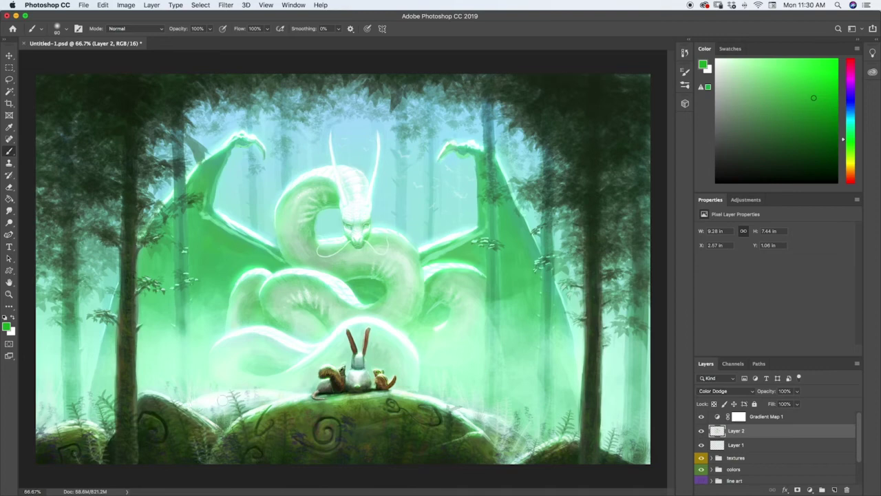
Enlarge the brush to 250 px and paint a broad green glow over the upper edges of the central rocks.
{"action": "key", "text": "bracketright"}
{"action": "key", "text": "bracketright"}
{"action": "key", "text": "bracketright"}
{"action": "key", "text": "bracketright"}
{"action": "key", "text": "bracketright"}
{"action": "key", "text": "bracketright"}
{"action": "key", "text": "bracketright"}
{"action": "key", "text": "bracketright"}
{"action": "key", "text": "bracketright"}
{"action": "left_click_drag", "start_coordinate": [207, 404], "coordinate": [267, 393]}
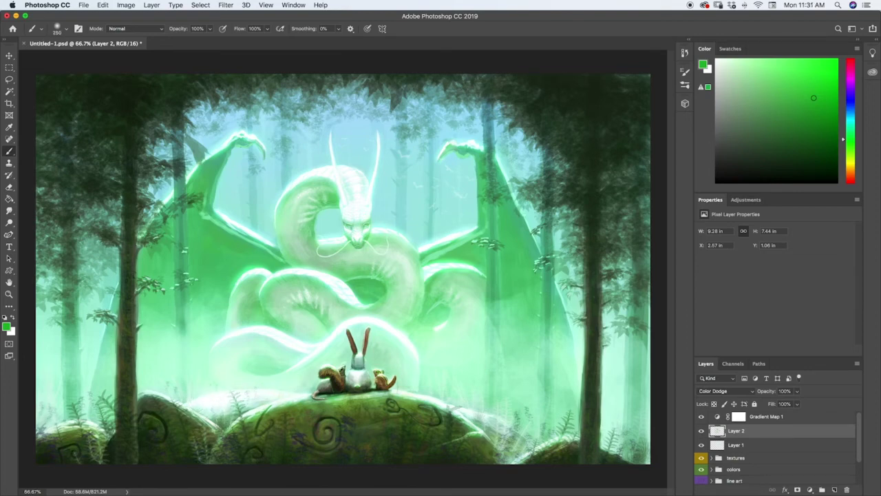
{"action": "left_click_drag", "start_coordinate": [400, 393], "coordinate": [501, 430]}
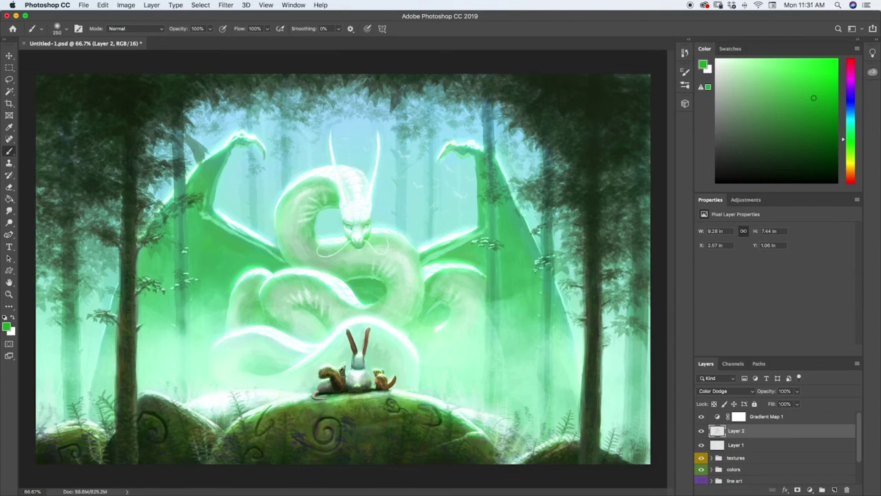
Reduce the brush to 100 px and paint a green glow over the tops of the left foreground rocks.
{"action": "right_click", "coordinate": [51, 428]}
{"action": "left_click", "coordinate": [43, 431]}
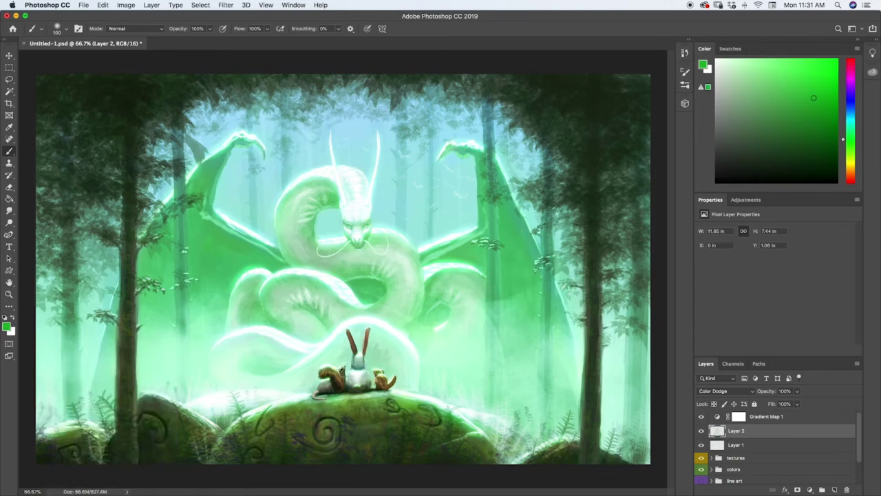
{"action": "left_click_drag", "start_coordinate": [44, 433], "coordinate": [102, 434]}
{"action": "mouse_move", "coordinate": [141, 397]}
{"action": "left_mouse_down"}
{"action": "mouse_move", "coordinate": [156, 396]}
{"action": "mouse_move", "coordinate": [221, 433]}
{"action": "left_mouse_up"}
{"action": "key", "text": "["}
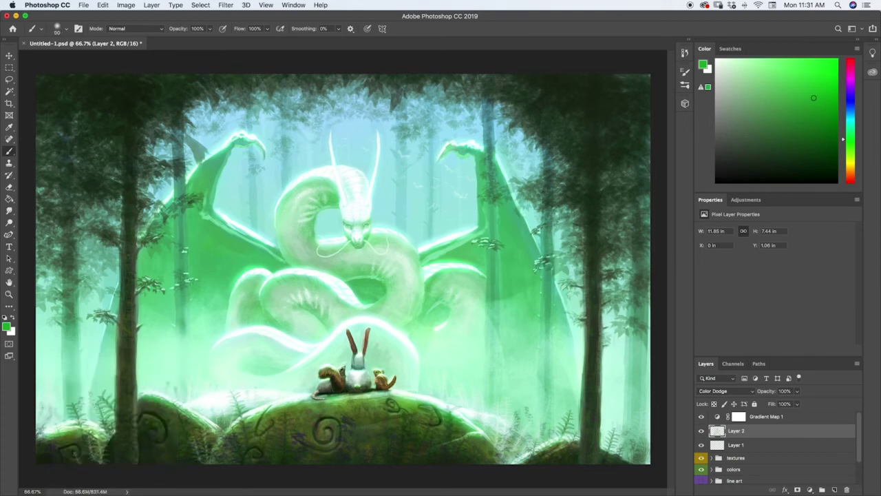
{"action": "left_click", "coordinate": [127, 6]}
{"action": "mouse_move", "coordinate": [134, 32]}
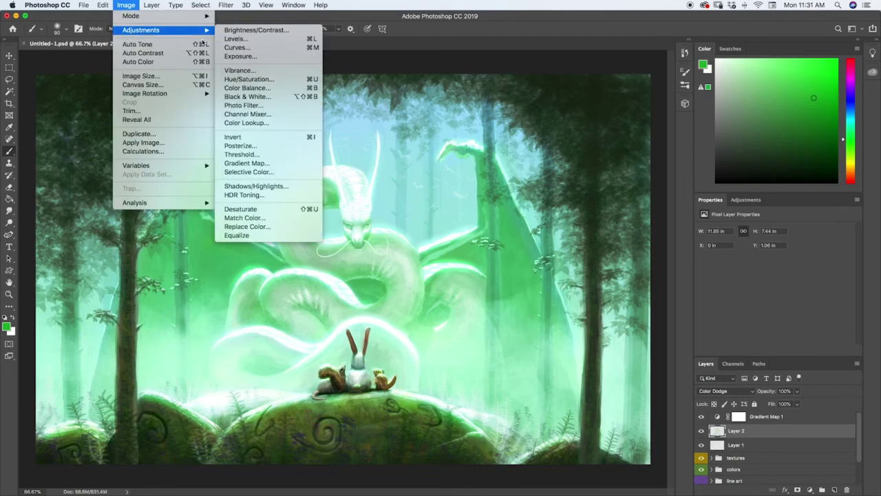
{"action": "left_click", "coordinate": [243, 79]}
{"action": "mouse_move", "coordinate": [484, 179]}
{"action": "left_mouse_down"}
{"action": "mouse_move", "coordinate": [526, 178]}
{"action": "mouse_move", "coordinate": [468, 179]}
{"action": "left_mouse_up"}
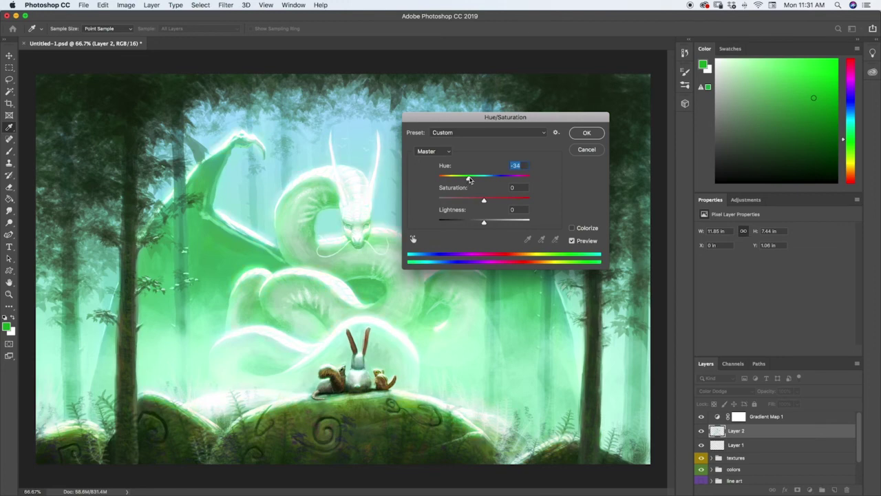
{"action": "left_click_drag", "start_coordinate": [468, 179], "coordinate": [435, 183]}
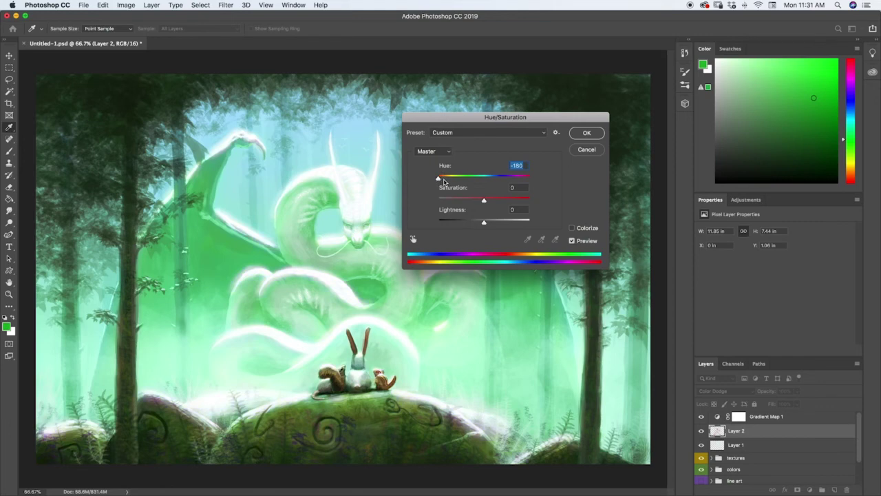
{"action": "left_click", "coordinate": [578, 150]}
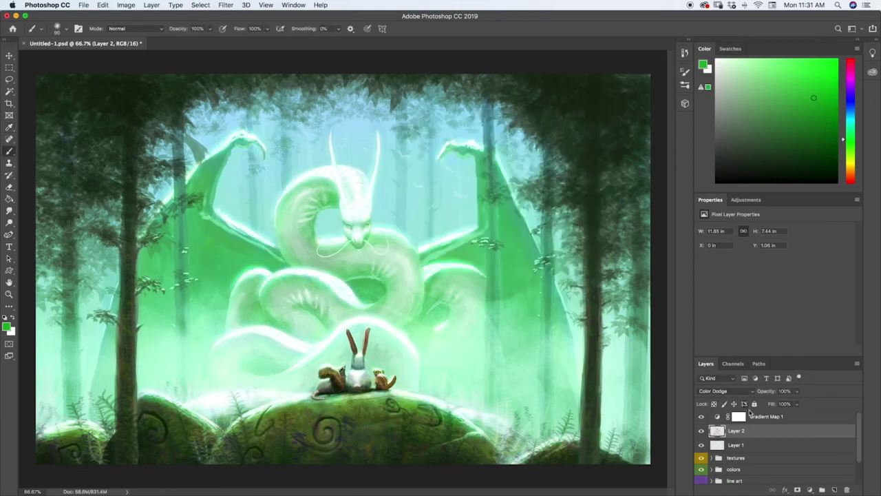
Lower the opacity of Layer 2 to 71%.
{"action": "left_click", "coordinate": [797, 391]}
{"action": "left_click_drag", "start_coordinate": [797, 403], "coordinate": [786, 403]}
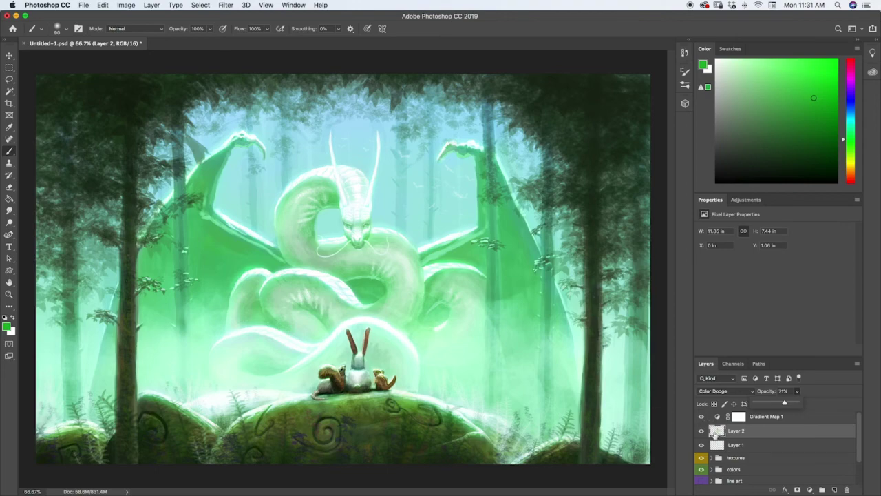
Select Layer 1 and erase small spots over both of the dragon's eyes.
{"action": "left_click", "coordinate": [733, 444]}
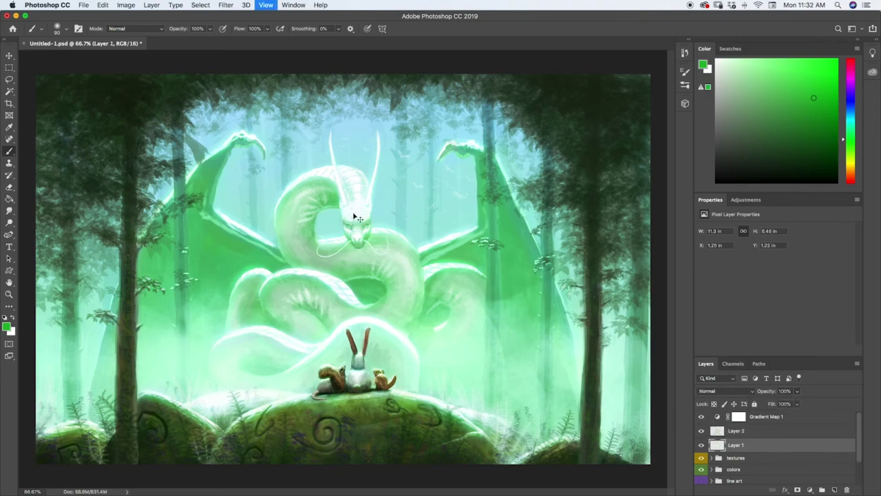
{"action": "key", "text": "super+plus"}
{"action": "key", "text": "super+plus"}
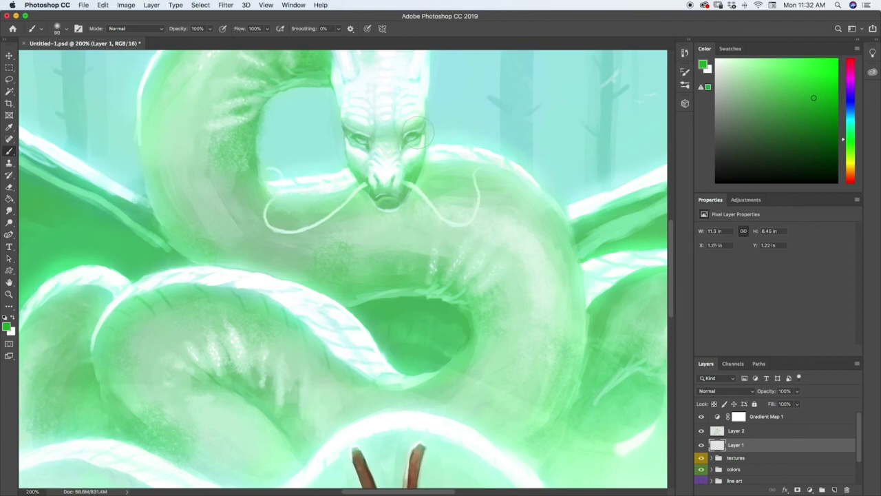
{"action": "key", "text": "i"}
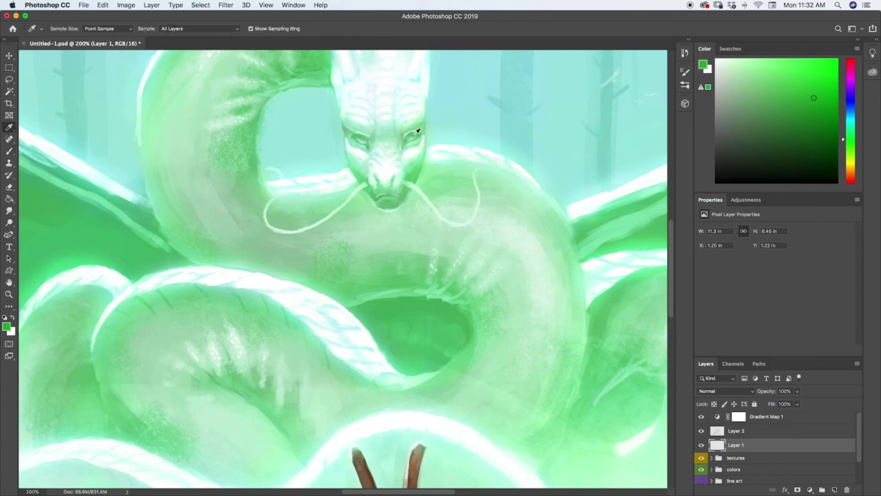
{"action": "key", "text": "e"}
{"action": "left_click_drag", "start_coordinate": [409, 140], "coordinate": [416, 139]}
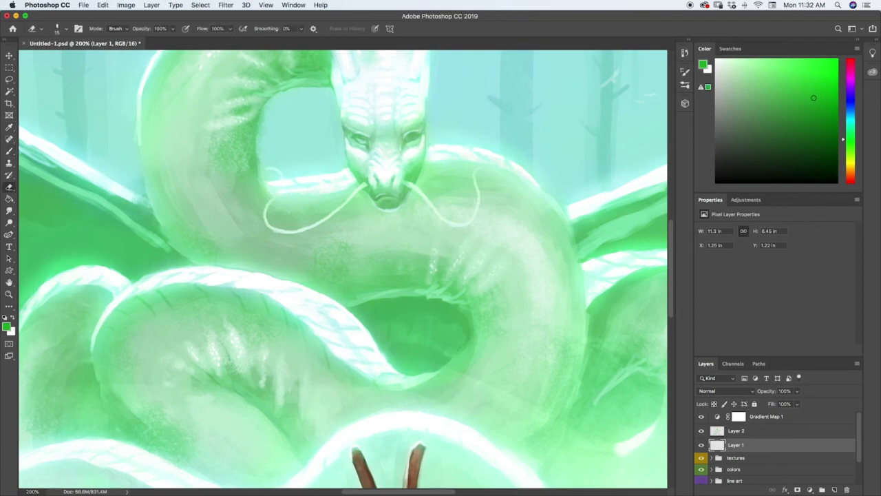
{"action": "left_click", "coordinate": [361, 141]}
Sample a light green from the dragon's eye and use a 7 px brush to fill in the eyes.
{"action": "key", "text": "i"}
{"action": "left_click", "coordinate": [362, 139]}
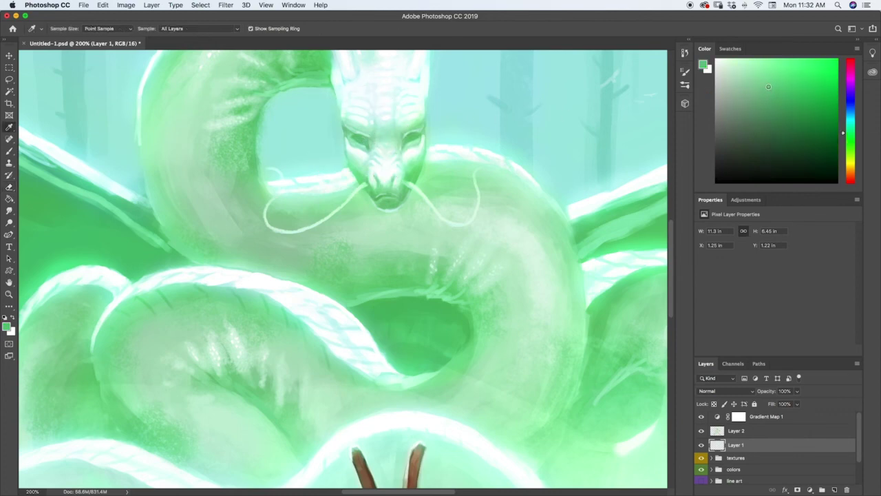
{"action": "key", "text": "b"}
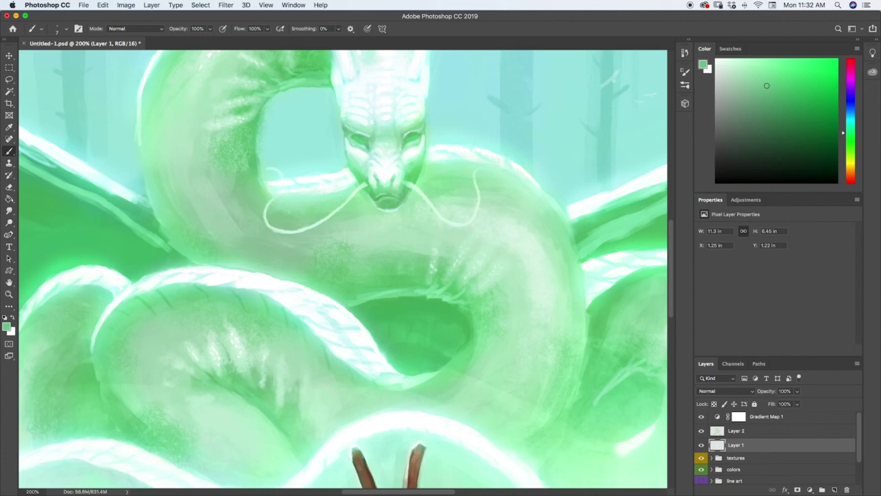
Swap the foreground color to white and touch up the dragon's whiskers with a 10 px brush.
{"action": "key", "text": "x"}
{"action": "right_click", "coordinate": [395, 178]}
{"action": "right_click", "coordinate": [388, 192]}
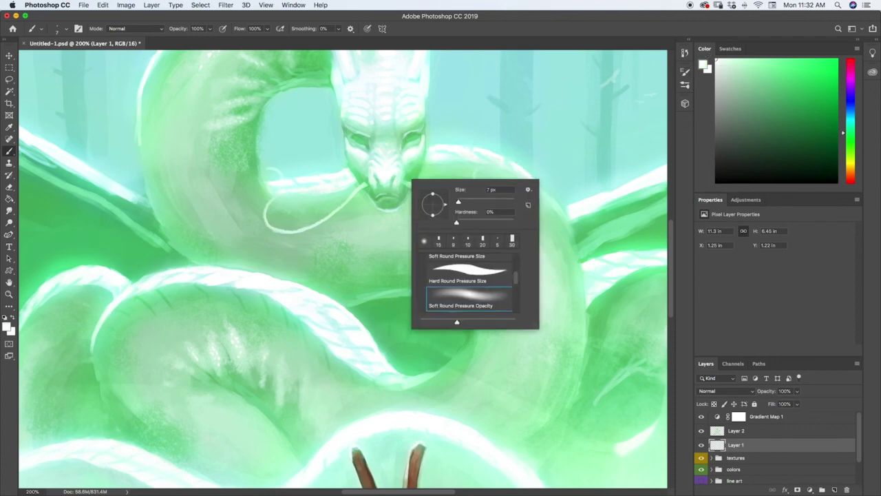
{"action": "key", "text": "Escape"}
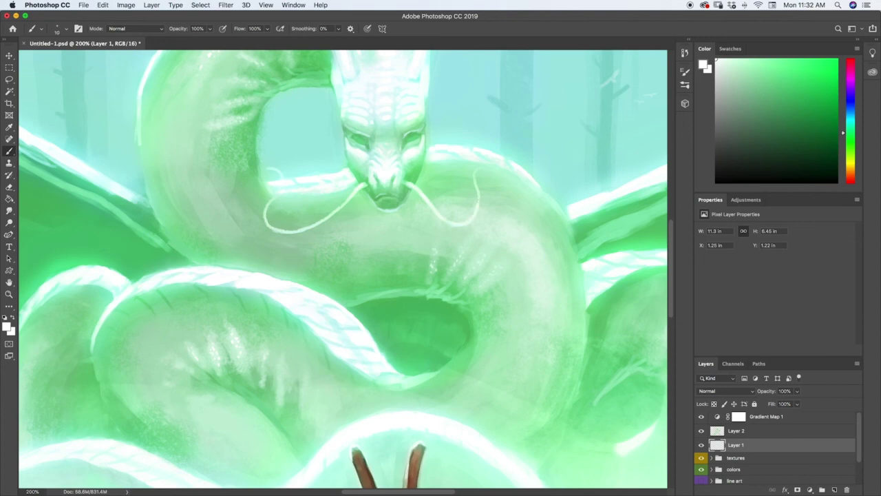
{"action": "mouse_move", "coordinate": [473, 181]}
{"action": "left_mouse_down"}
{"action": "mouse_move", "coordinate": [477, 169]}
{"action": "mouse_move", "coordinate": [494, 168]}
{"action": "mouse_move", "coordinate": [500, 183]}
{"action": "left_mouse_up"}
{"action": "key", "text": "ctrl+z"}
{"action": "left_click_drag", "start_coordinate": [266, 222], "coordinate": [276, 229]}
{"action": "key", "text": "super+minus"}
{"action": "key", "text": "super+minus"}
{"action": "key", "text": "super+minus"}
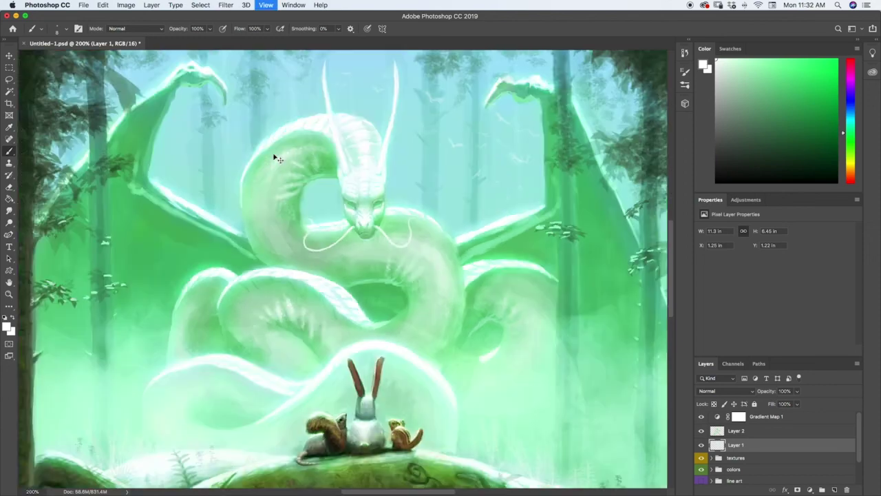